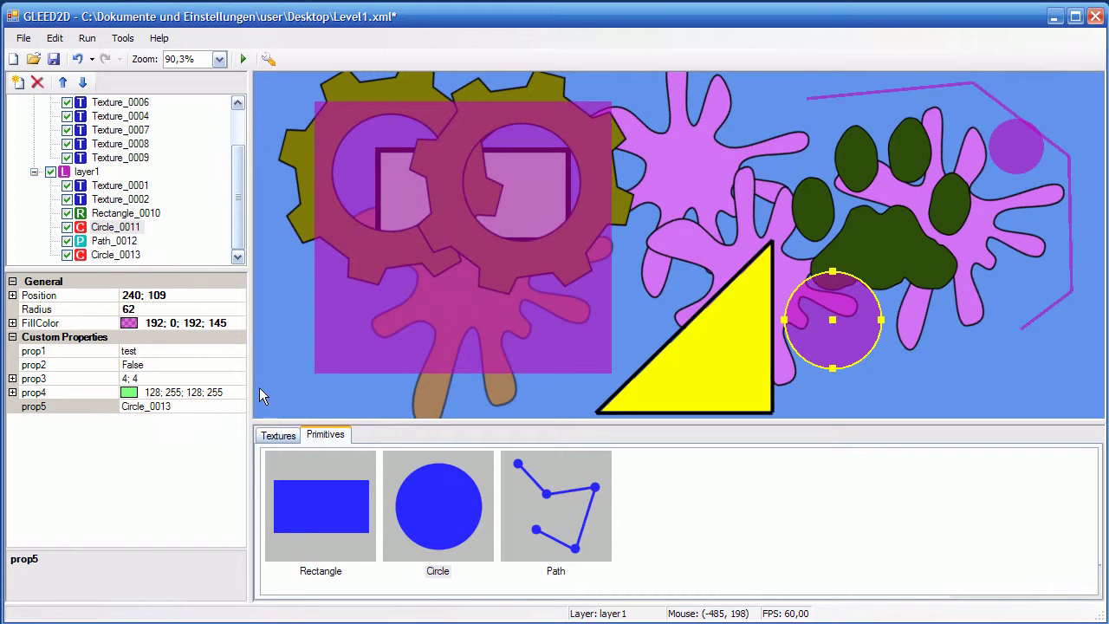
# Step: Enlarge the item tree and move Circle_0013 from layer1 to the top of layer2
pyautogui.moveTo(217, 269); pyautogui.dragTo(217, 324)
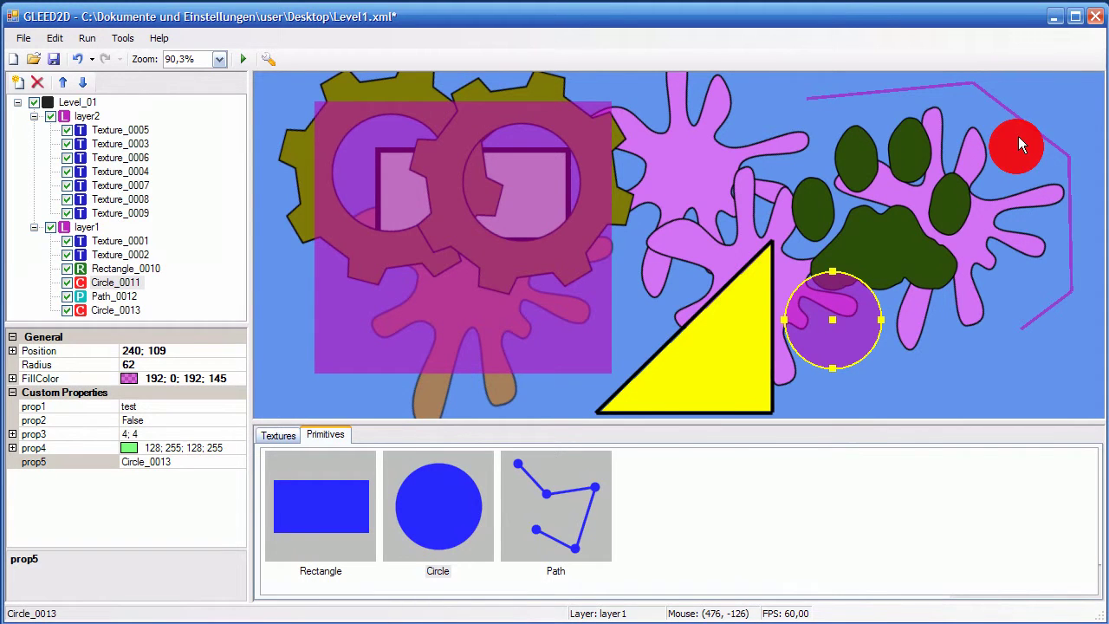
pyautogui.click(1015, 140)
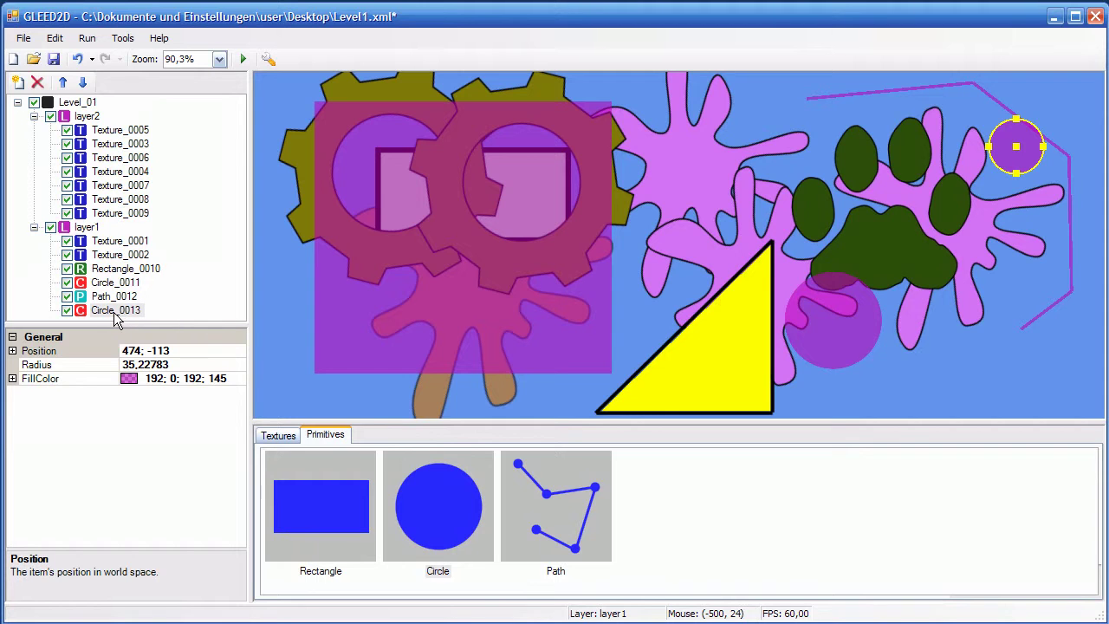
pyautogui.moveTo(122, 317); pyautogui.dragTo(118, 132)
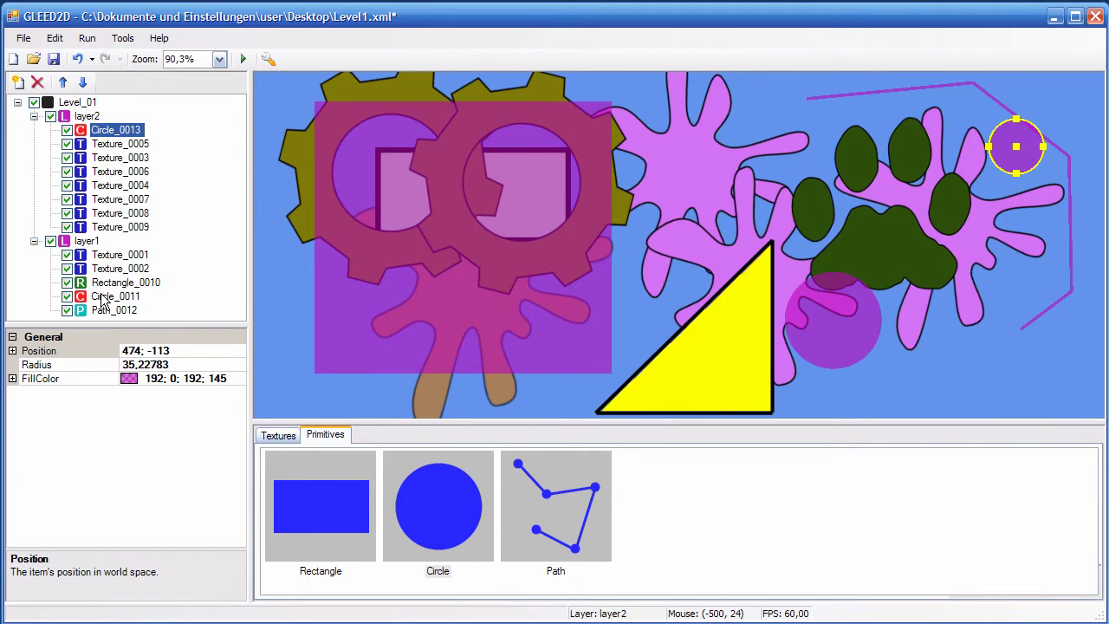
pyautogui.click(104, 298)
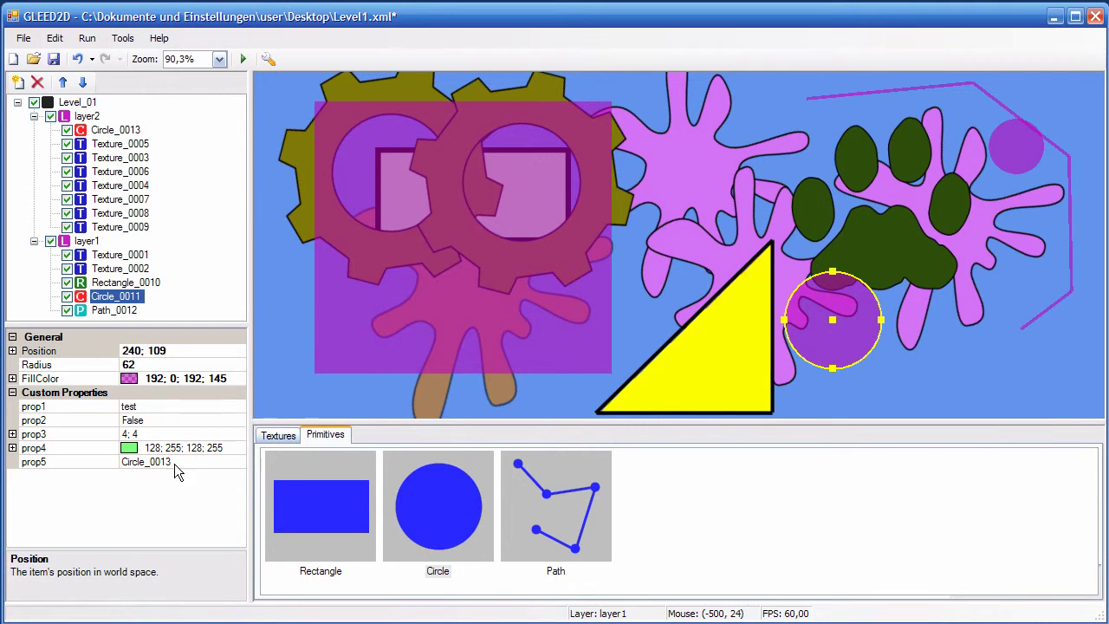
# Step: Rename Circle_0013 to test1
pyautogui.click(115, 131)
pyautogui.press('F2')
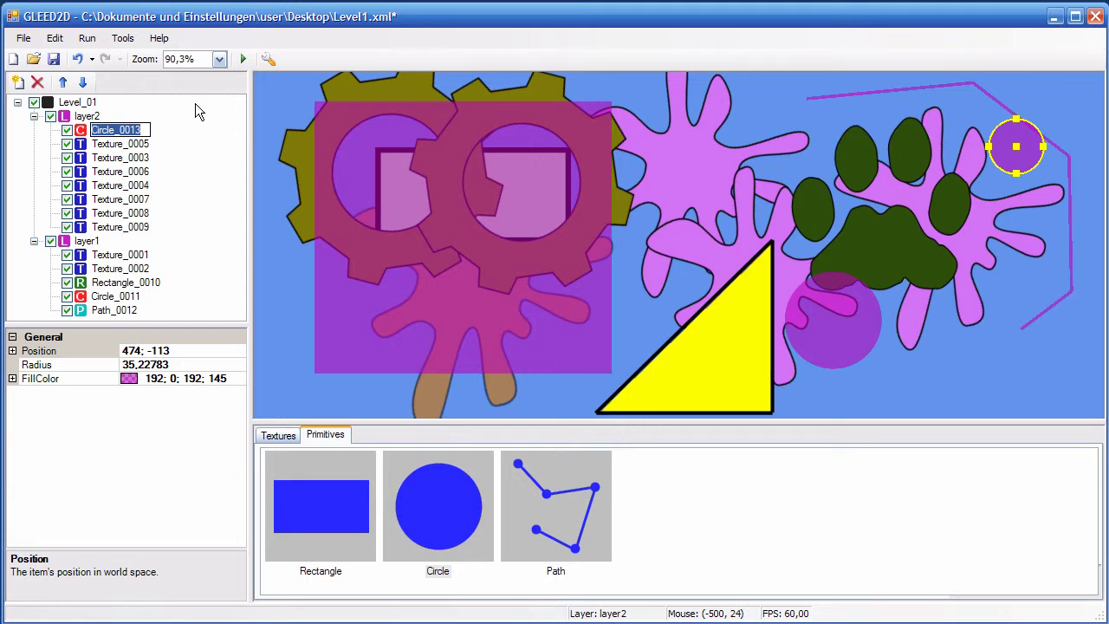
pyautogui.write('test1')
pyautogui.press('Return')
# Step: Check that Circle_0011's prop5 reference now shows test1
pyautogui.click(115, 297)
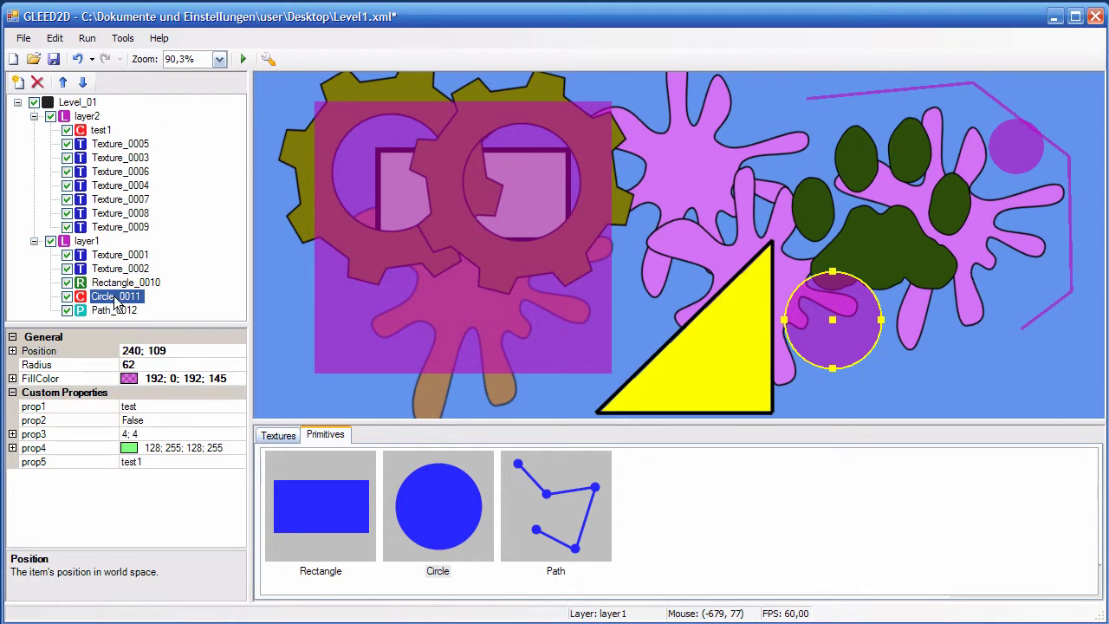
pyautogui.click(153, 461)
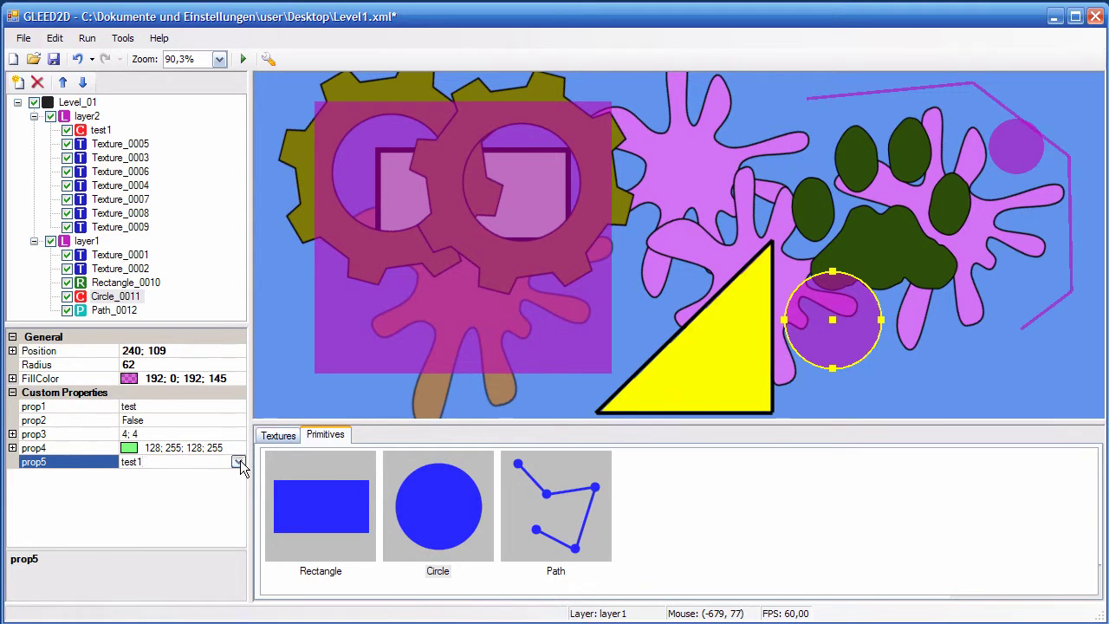
pyautogui.click(237, 462)
pyautogui.click(238, 462)
pyautogui.click(97, 131)
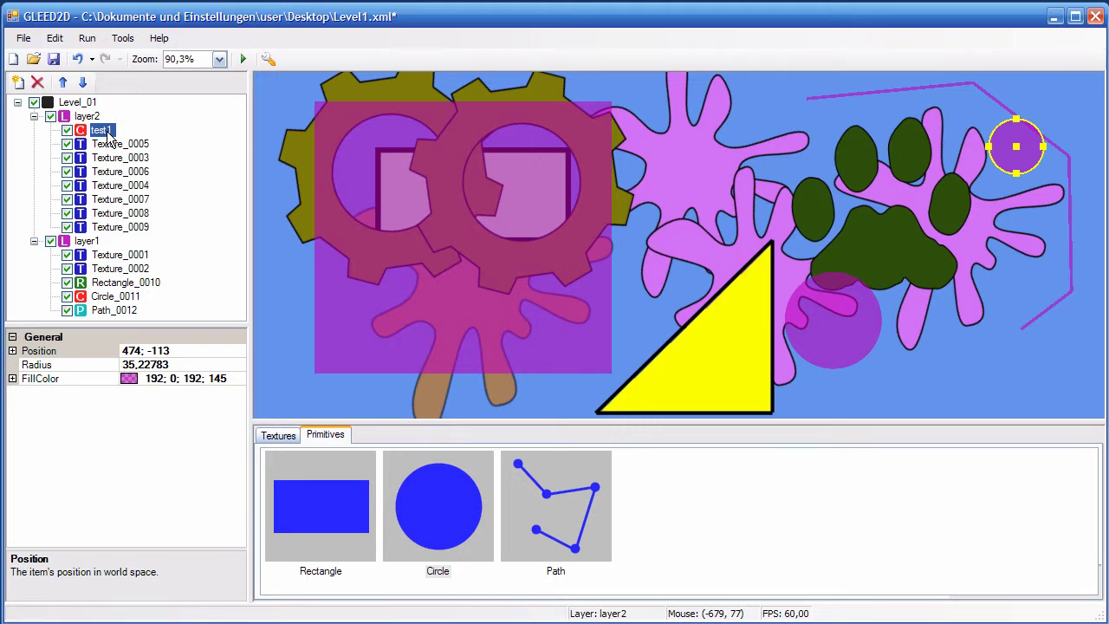
# Step: Delete the test1 circle, accept the warning, and confirm Circle_0011's prop5 is now NULL
pyautogui.click(37, 83)
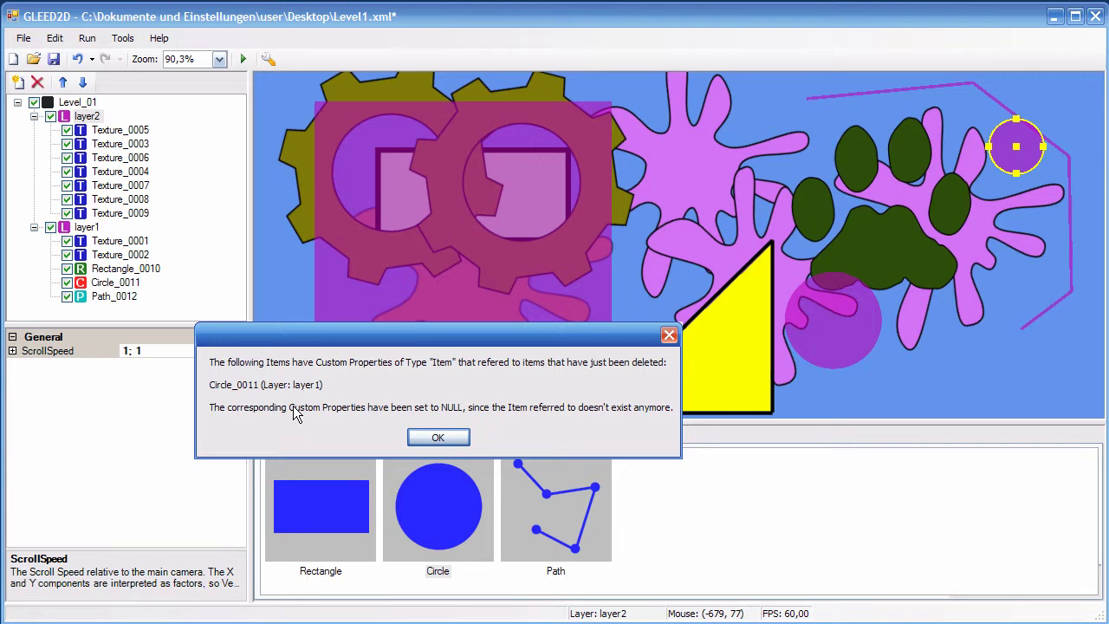
pyautogui.click(440, 437)
pyautogui.click(123, 286)
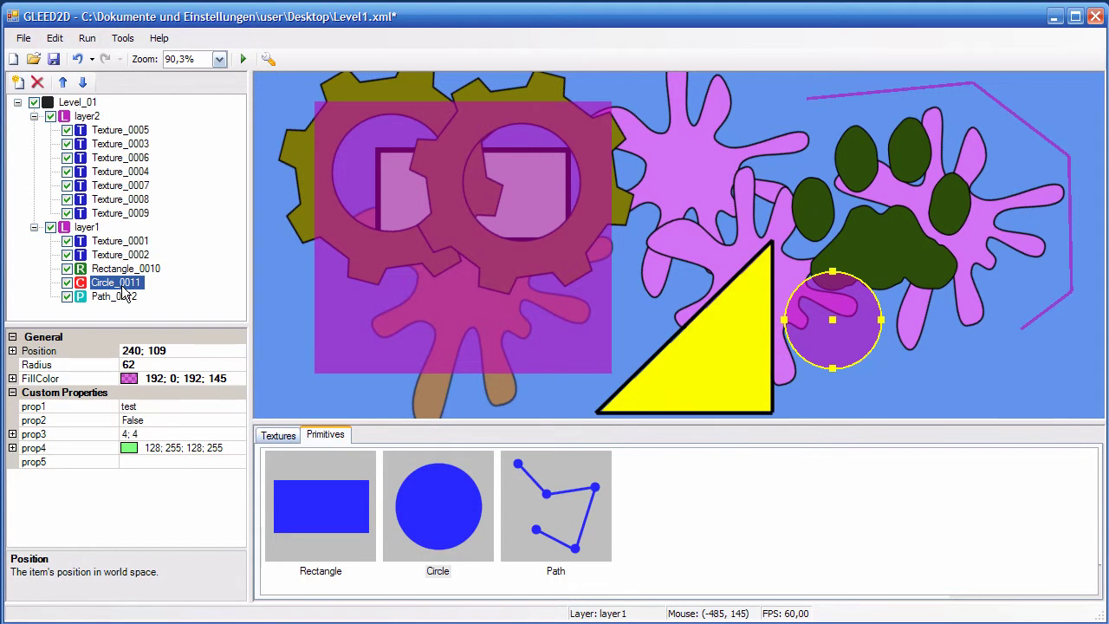
pyautogui.click(144, 461)
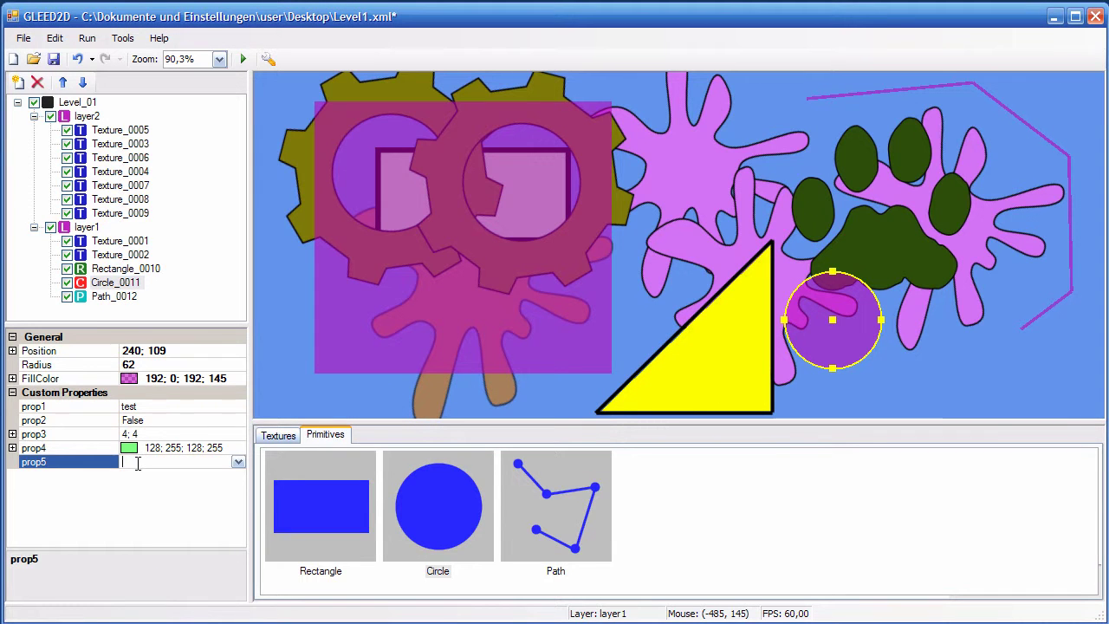
# Step: Undo the deletion and verify Circle_0011's prop5 points to test1 again
pyautogui.click(78, 59)
pyautogui.click(121, 297)
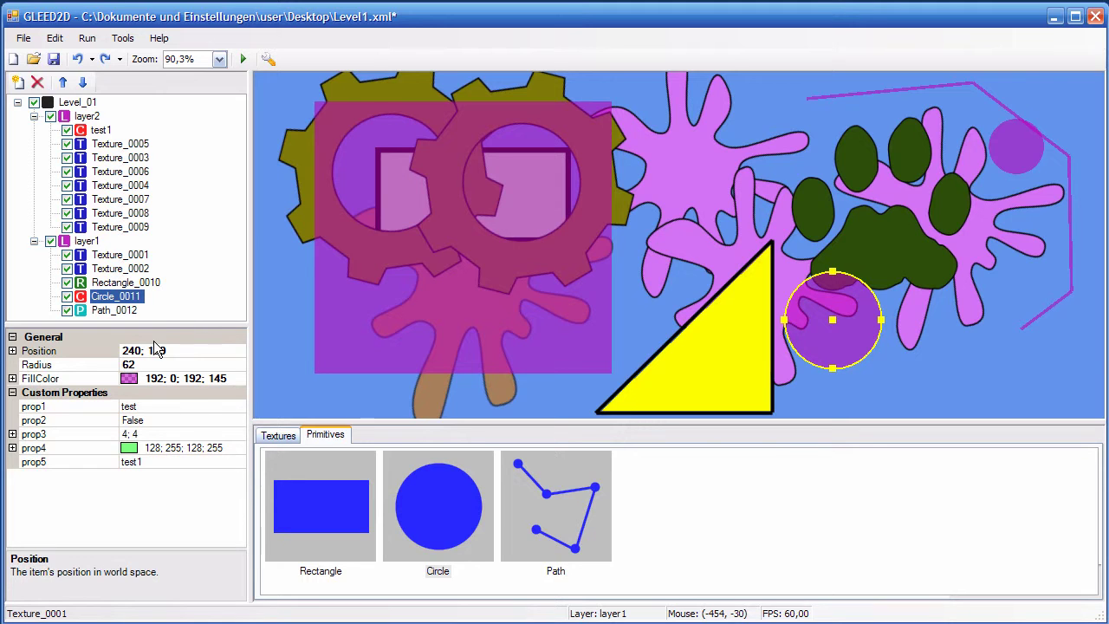
pyautogui.click(126, 283)
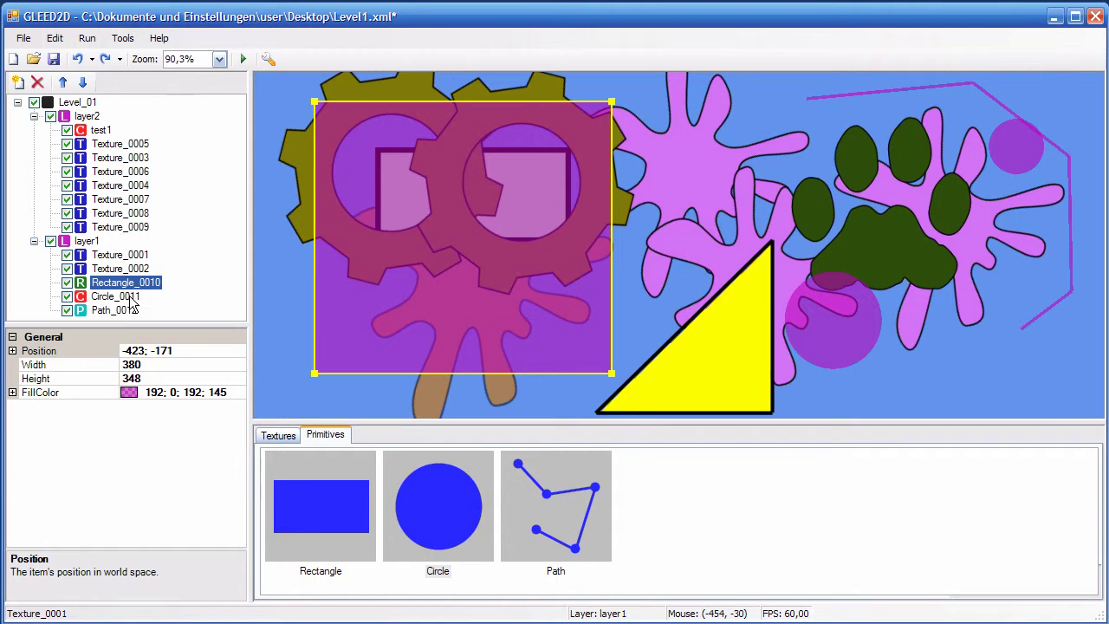
pyautogui.click(129, 297)
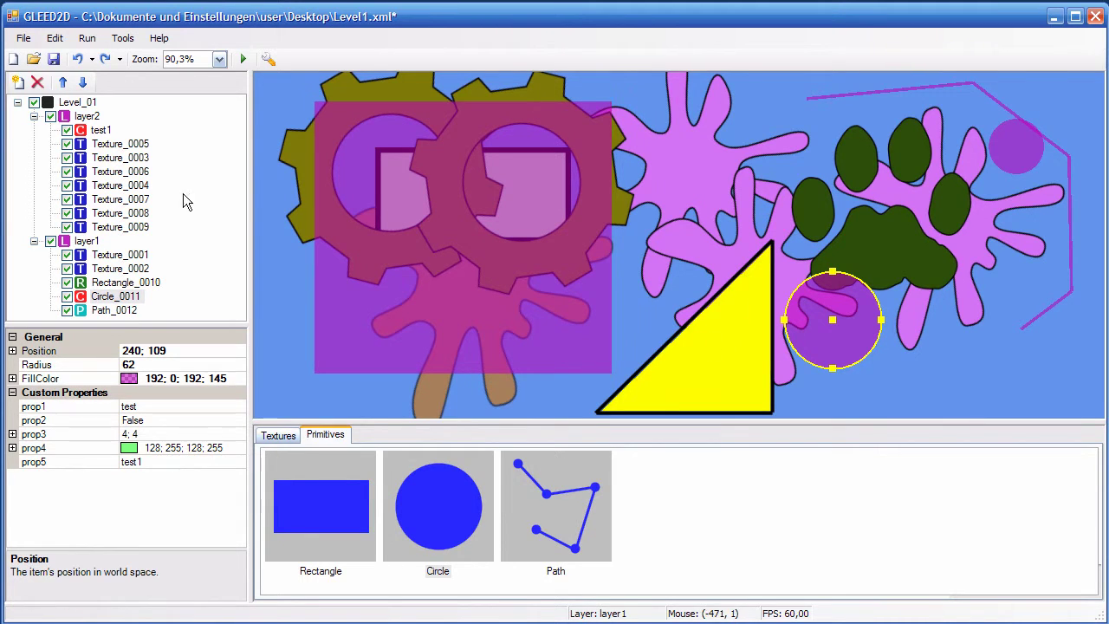
pyautogui.click(117, 254)
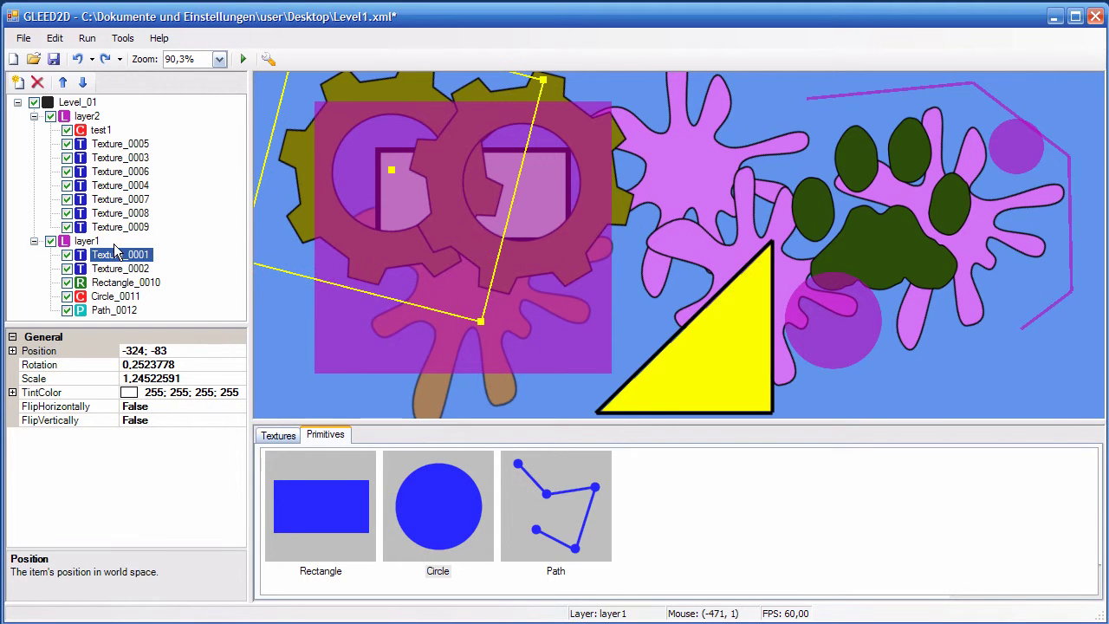
# Step: Move the yellow triangle Texture_0008 up and right to position 78; 55
pyautogui.click(119, 185)
pyautogui.click(719, 344)
pyautogui.moveTo(719, 344); pyautogui.dragTo(734, 304)
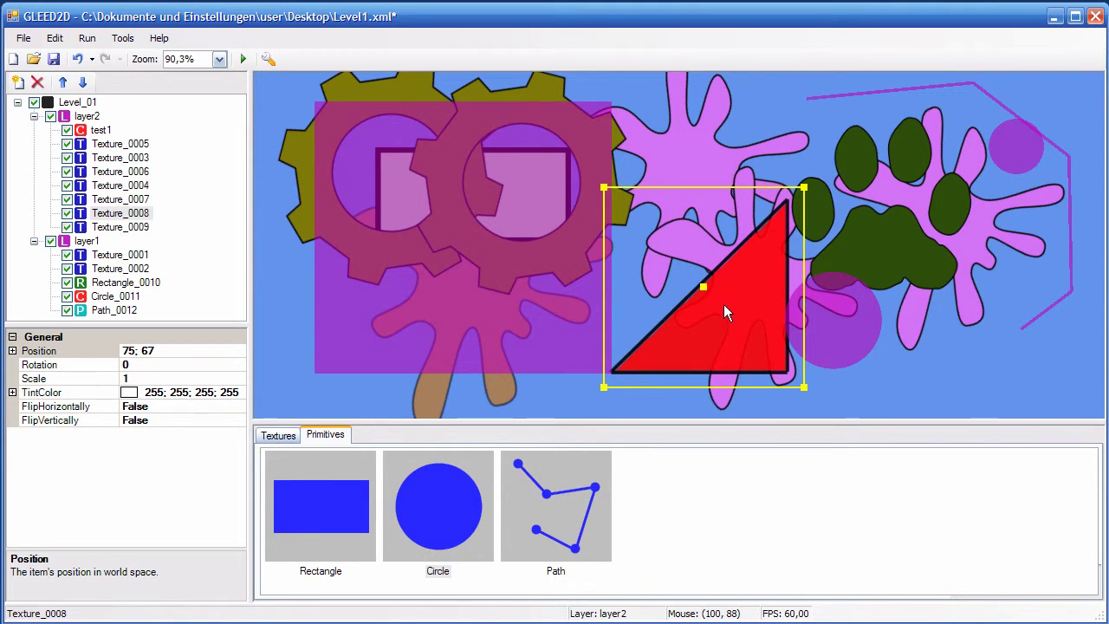
pyautogui.moveTo(726, 312)
pyautogui.mouseDown()
pyautogui.moveTo(742, 285)
pyautogui.moveTo(728, 302)
pyautogui.mouseUp()
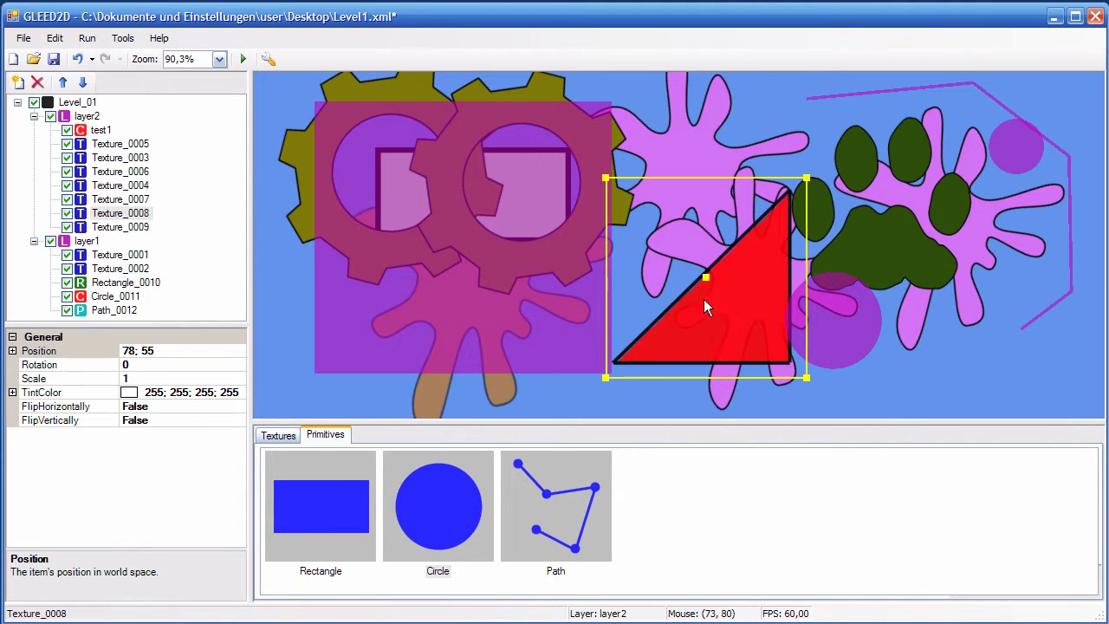
# Step: Add an Item-type custom property named PathToFollow to Texture_0008
pyautogui.rightClick(134, 214)
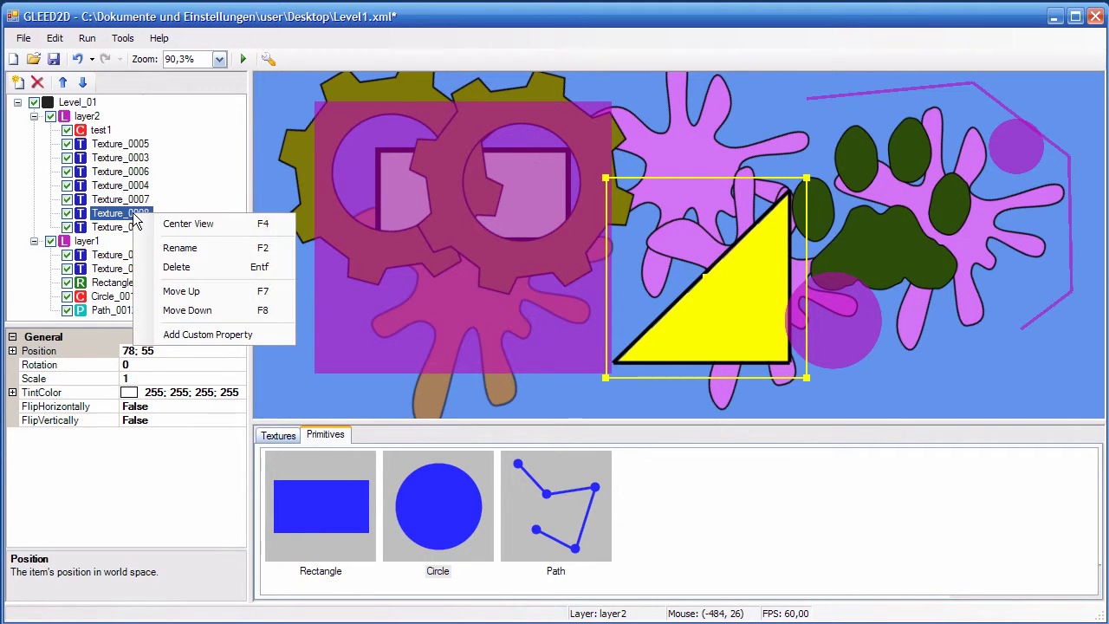
pyautogui.click(182, 334)
pyautogui.write('PathTo')
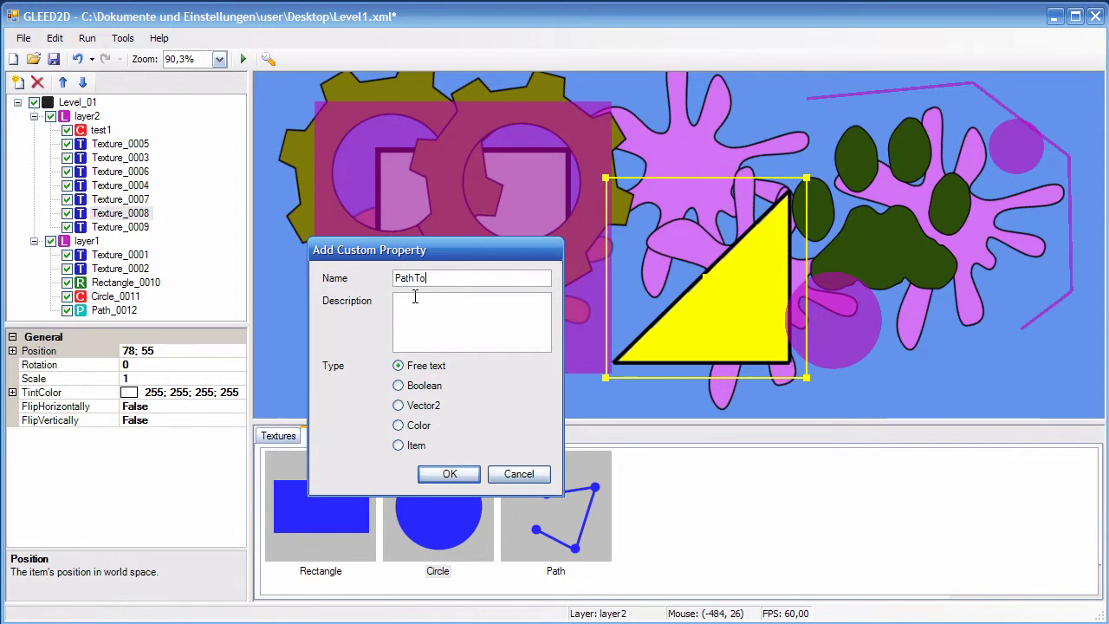
pyautogui.write('Follow')
pyautogui.click(401, 446)
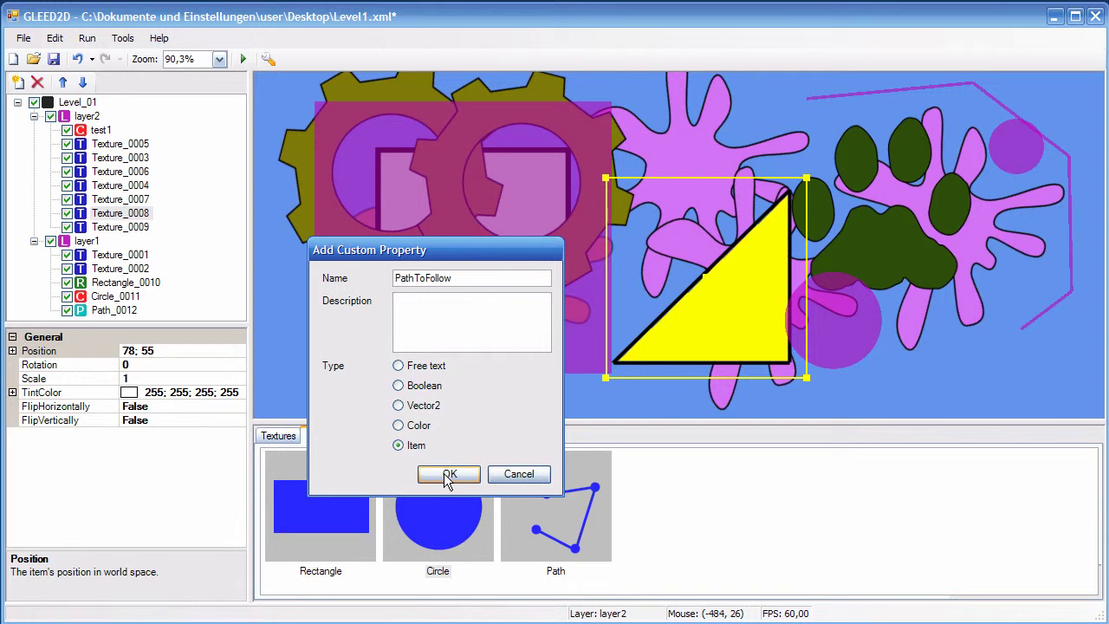
pyautogui.click(447, 474)
# Step: Set PathToFollow to reference Path_0012 from layer1
pyautogui.click(175, 448)
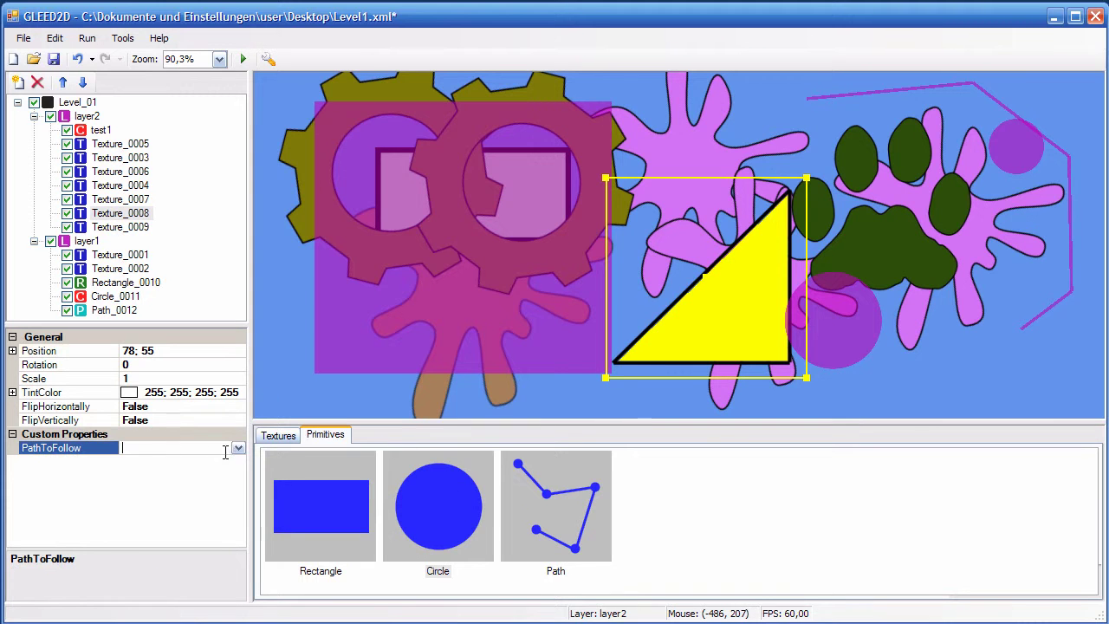
pyautogui.click(237, 448)
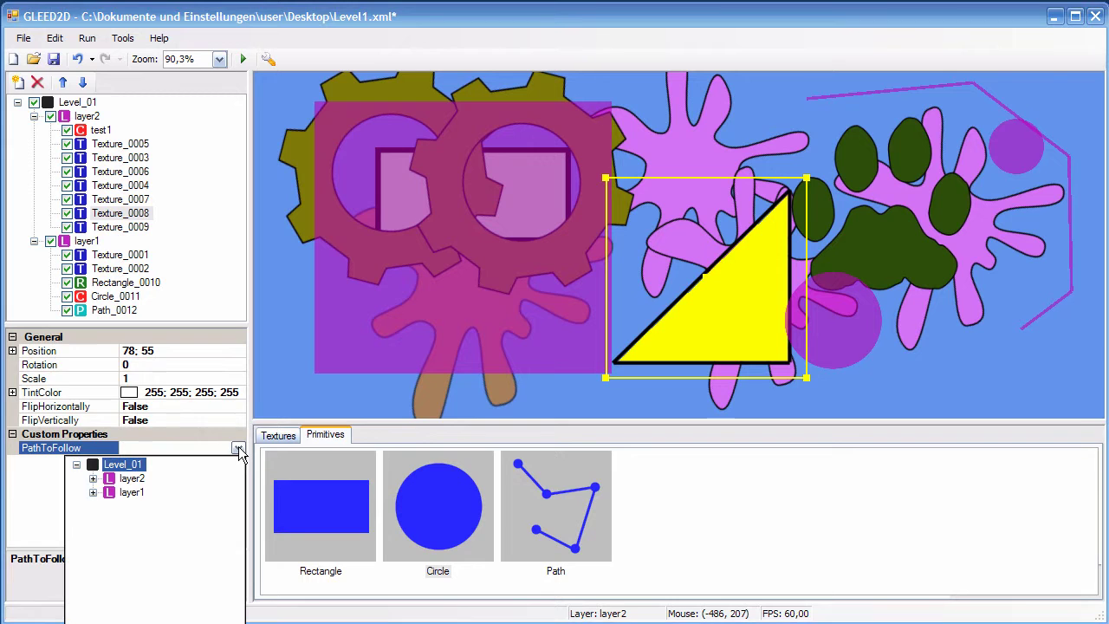
pyautogui.click(93, 493)
pyautogui.click(156, 564)
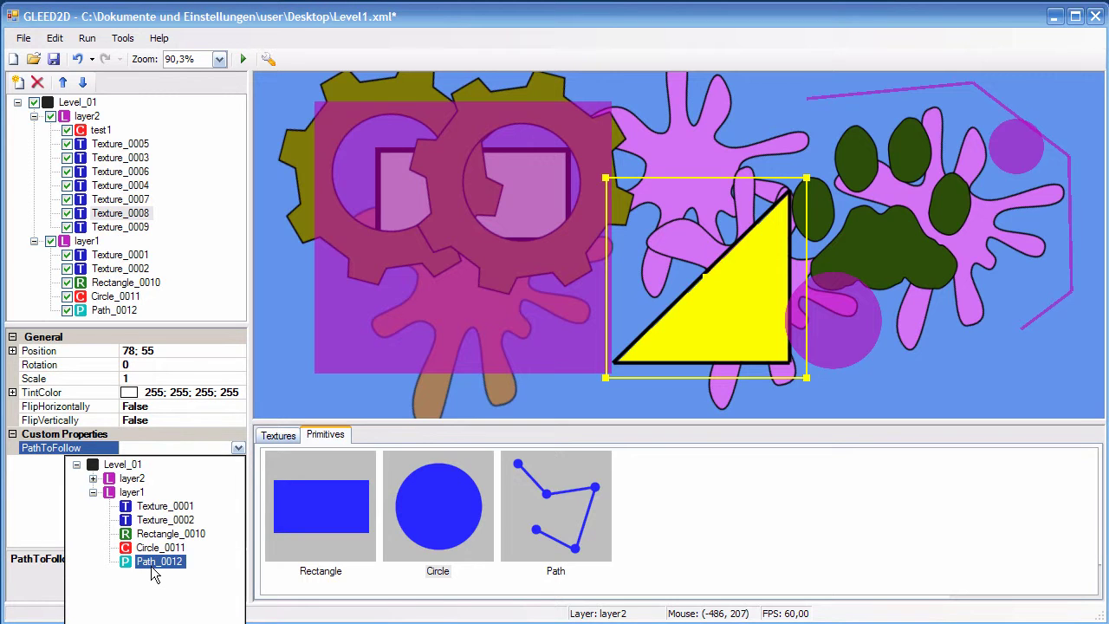
pyautogui.click(39, 532)
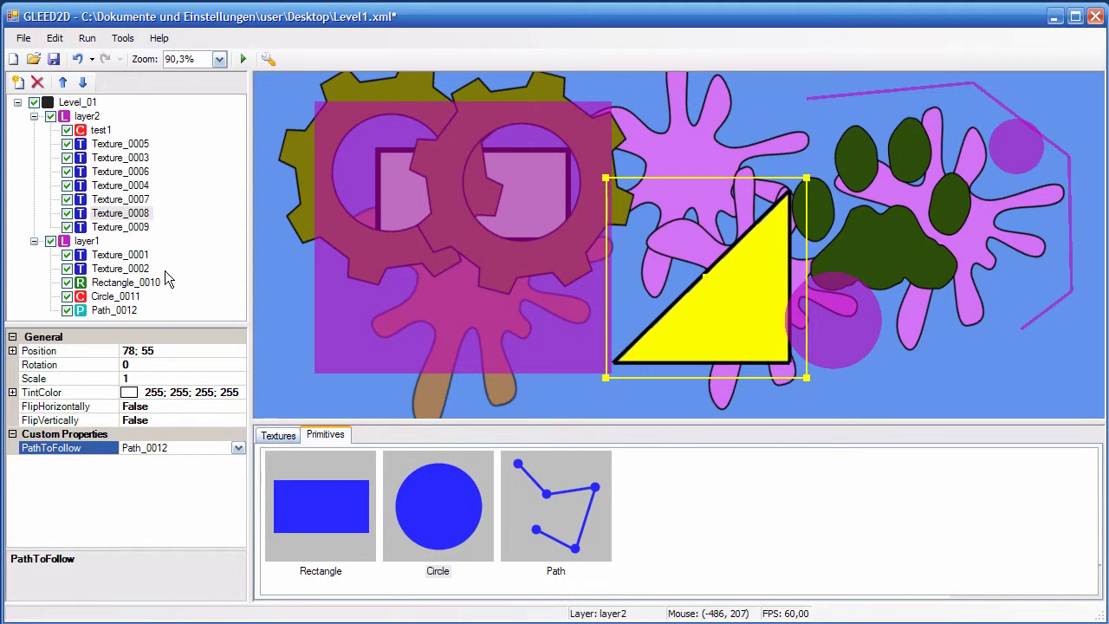
# Step: Deselect the triangle to display layer2's properties, showing ScrollSpeed 1; 1
pyautogui.click(140, 228)
pyautogui.click(141, 217)
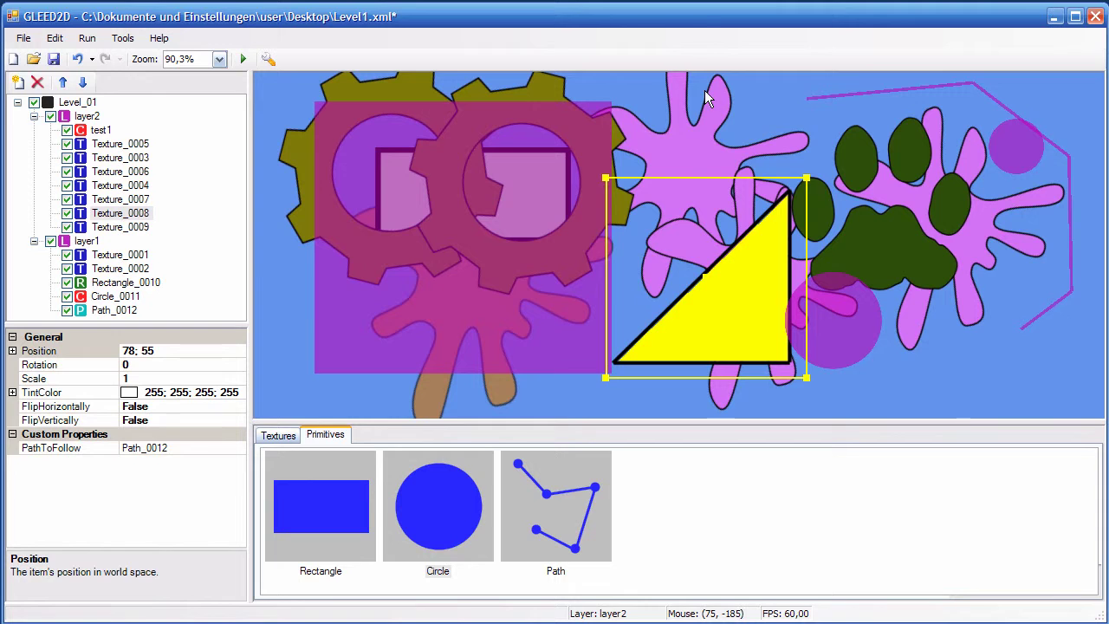
pyautogui.click(779, 106)
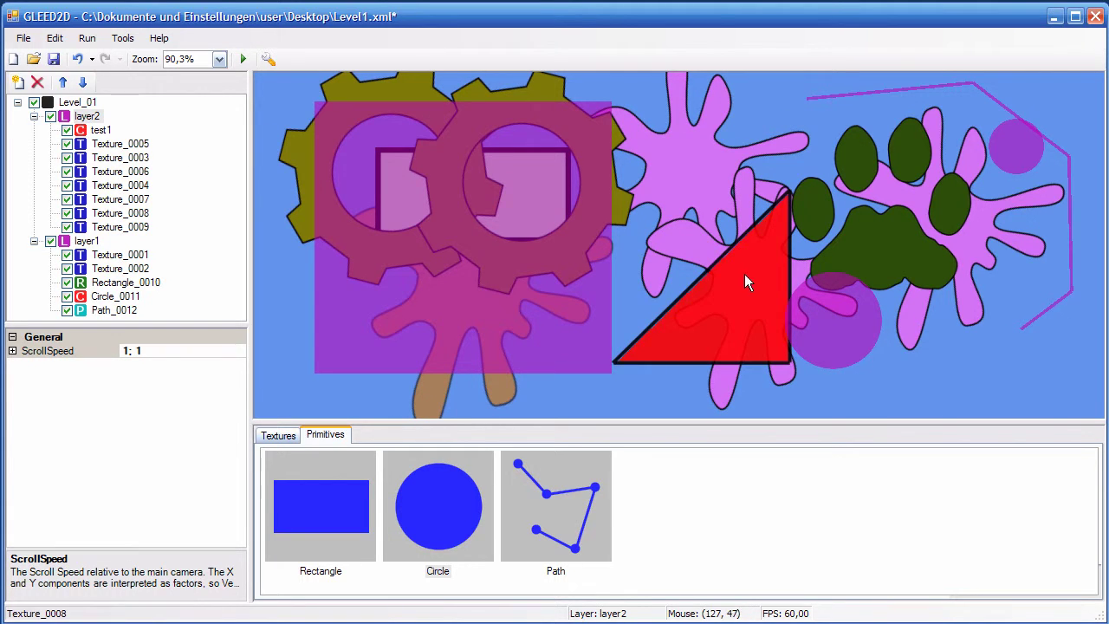
# Step: Raise the yellow triangle slightly and Ctrl-drag a copy, Texture_0014, to 384; 71
pyautogui.moveTo(737, 293); pyautogui.dragTo(742, 241)
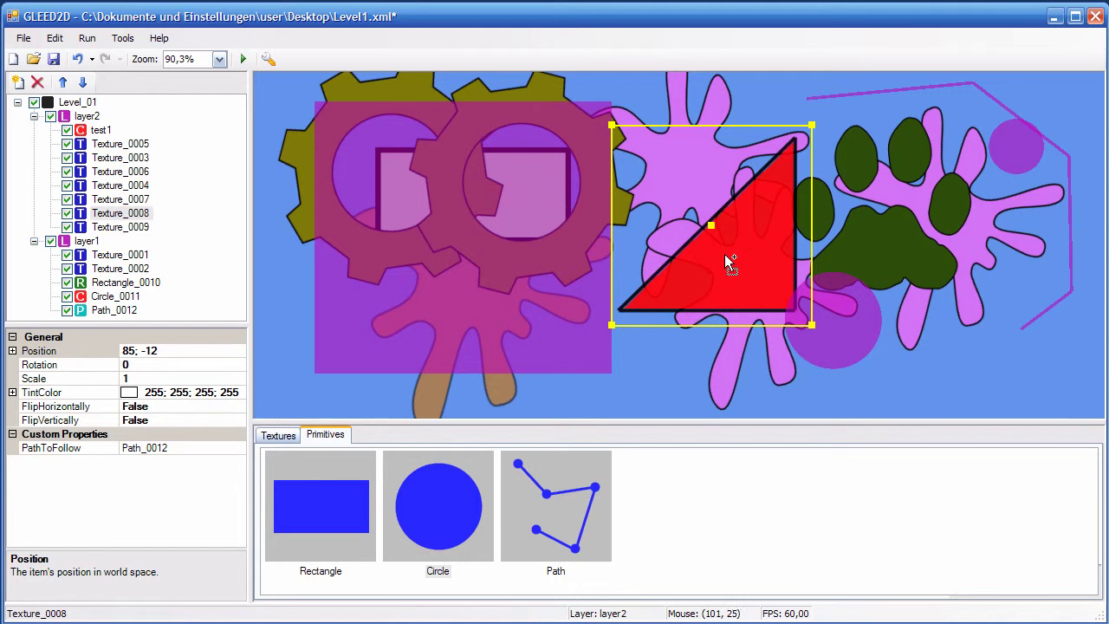
pyautogui.keyDown('ctrl'); pyautogui.moveTo(724, 254); pyautogui.dragTo(958, 318); pyautogui.keyUp('ctrl')
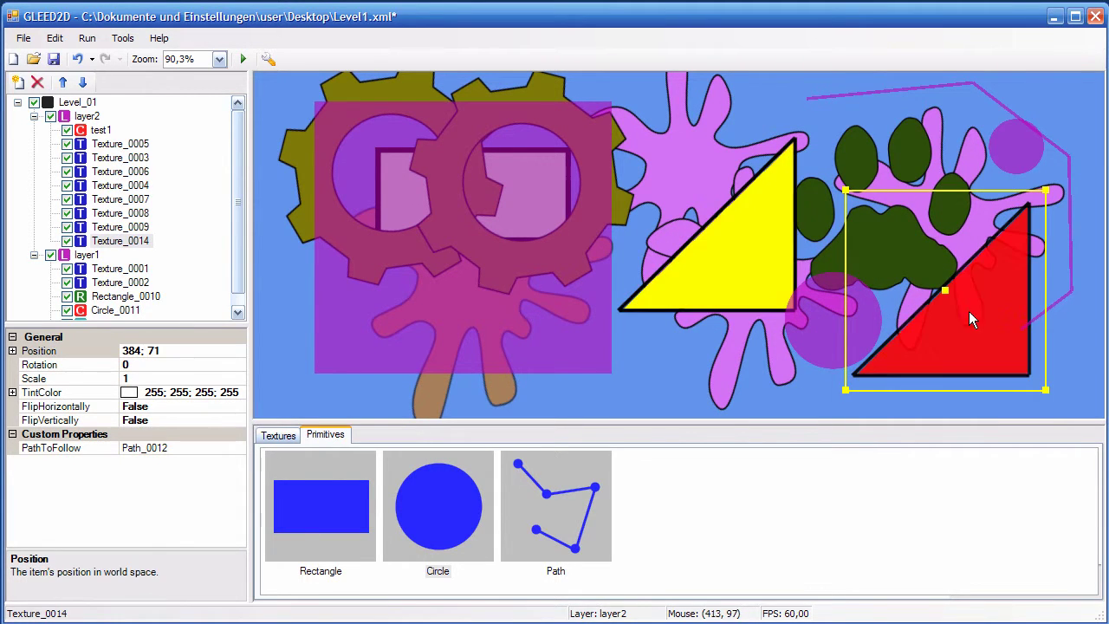
pyautogui.click(121, 228)
pyautogui.click(124, 241)
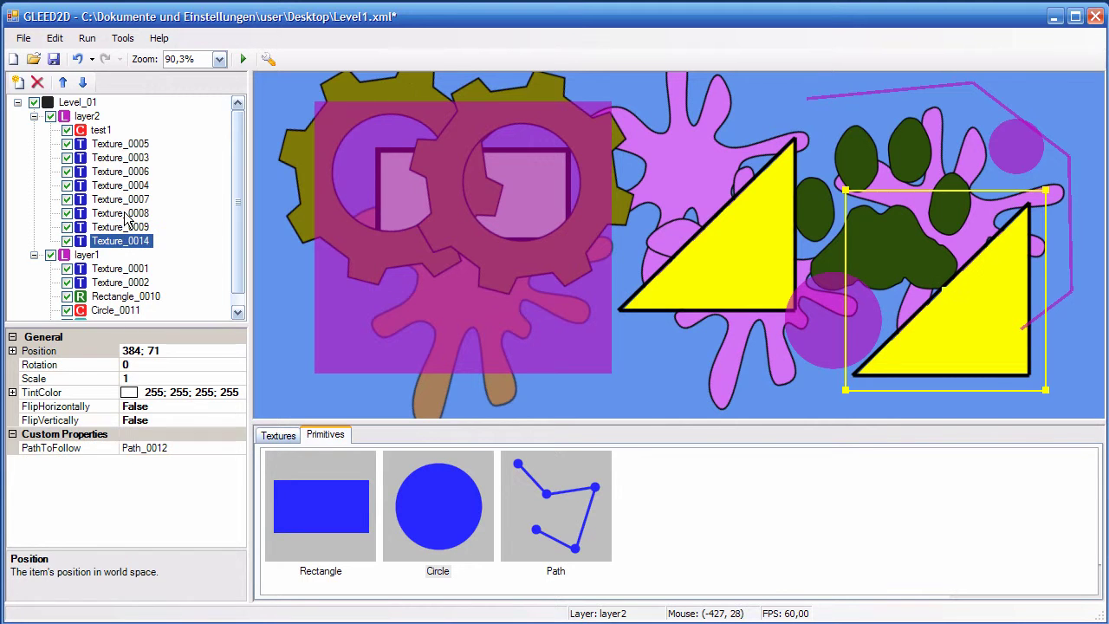
pyautogui.click(126, 217)
pyautogui.click(128, 239)
pyautogui.click(124, 217)
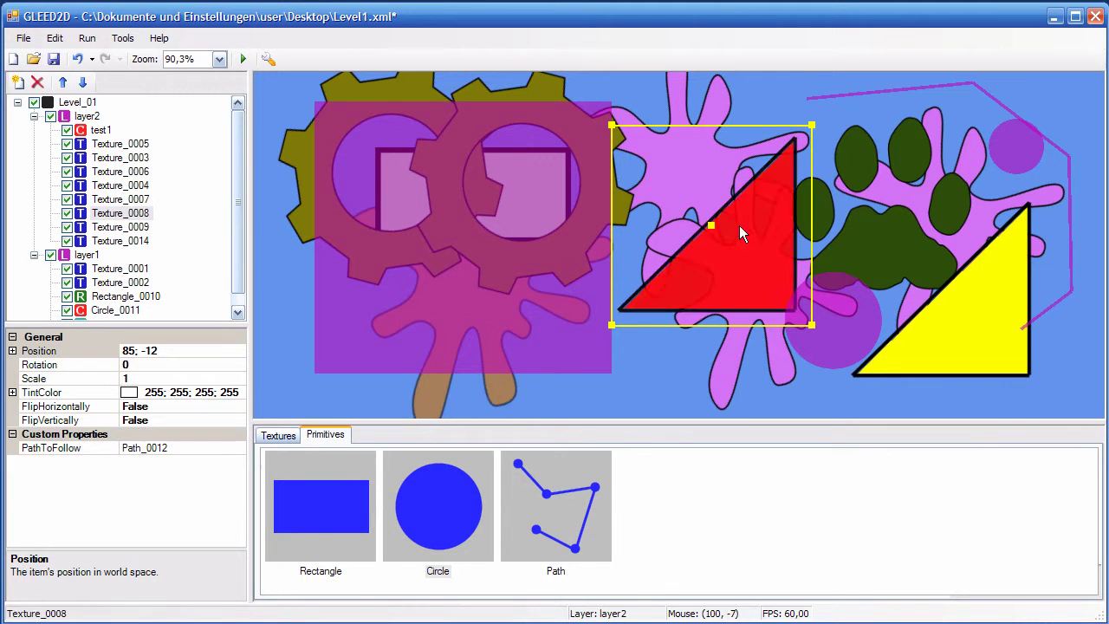
pyautogui.click(984, 329)
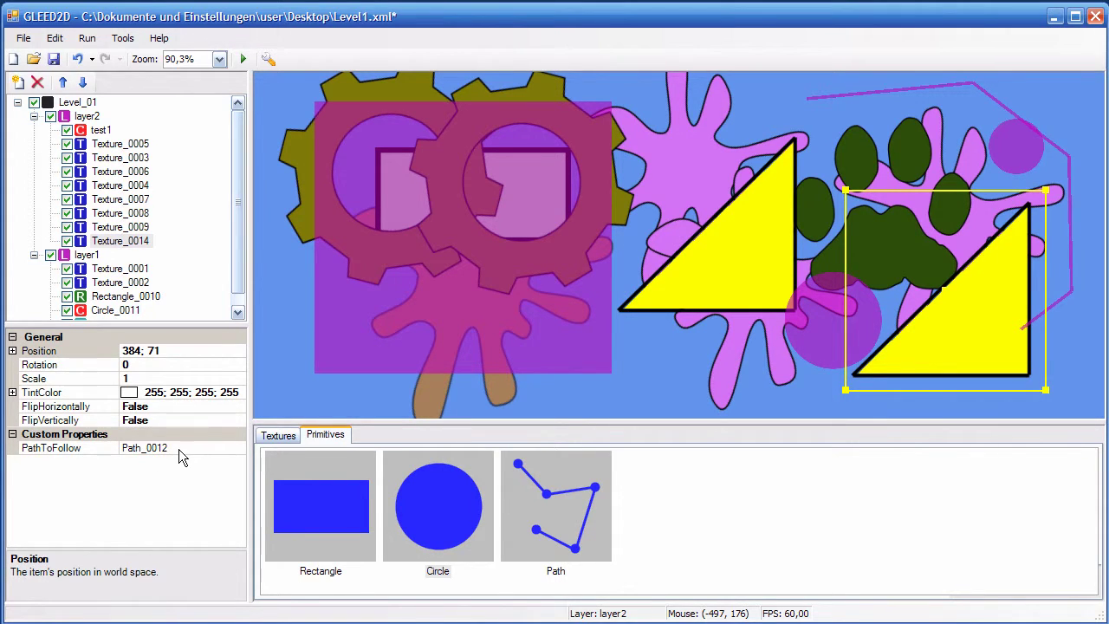
# Step: Move Circle_0011 onto the left triangle at 28; 27 and Ctrl-drag copy Circle_0015 to 190; 112
pyautogui.click(735, 336)
pyautogui.click(827, 320)
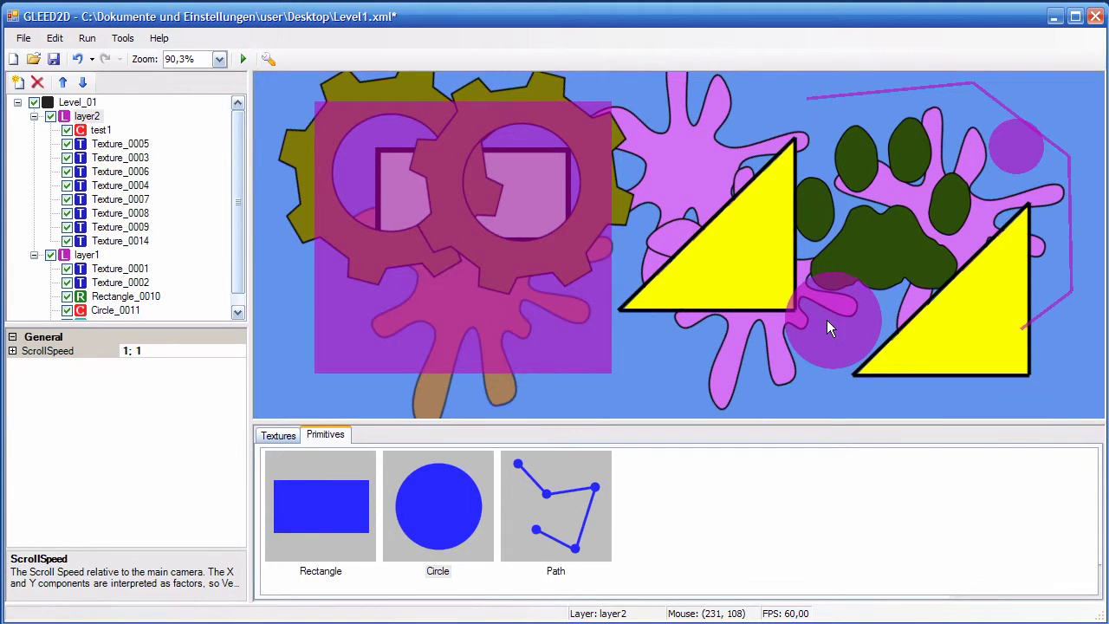
pyautogui.scroll(-1, 242, 236)
pyautogui.click(114, 296)
pyautogui.moveTo(825, 338); pyautogui.dragTo(655, 273)
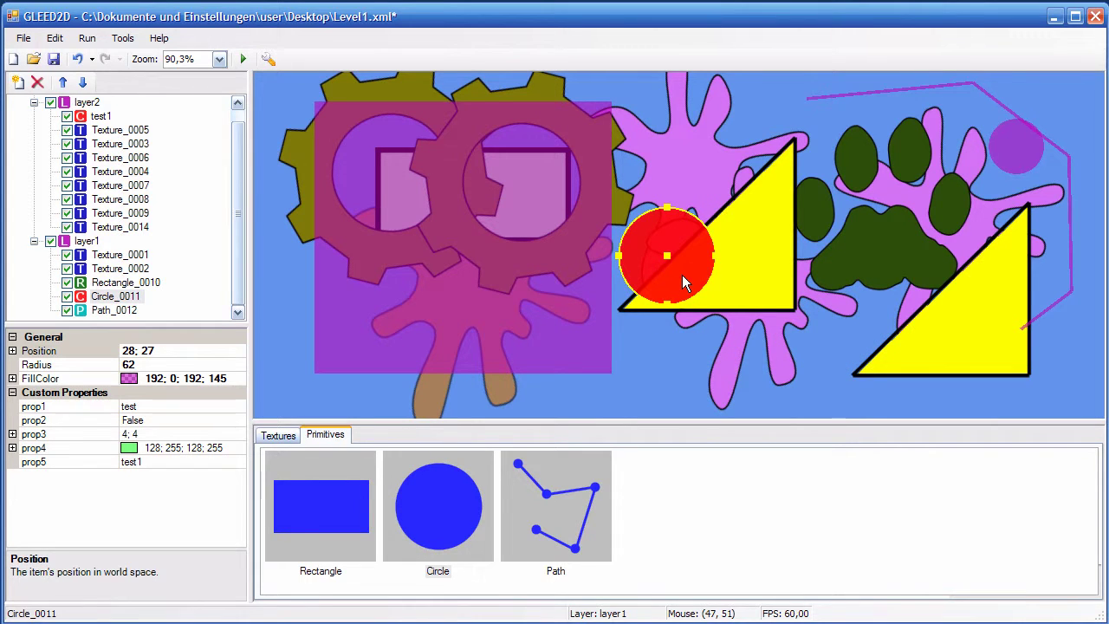
pyautogui.keyDown('ctrl'); pyautogui.moveTo(682, 275); pyautogui.dragTo(806, 350); pyautogui.keyUp('ctrl')
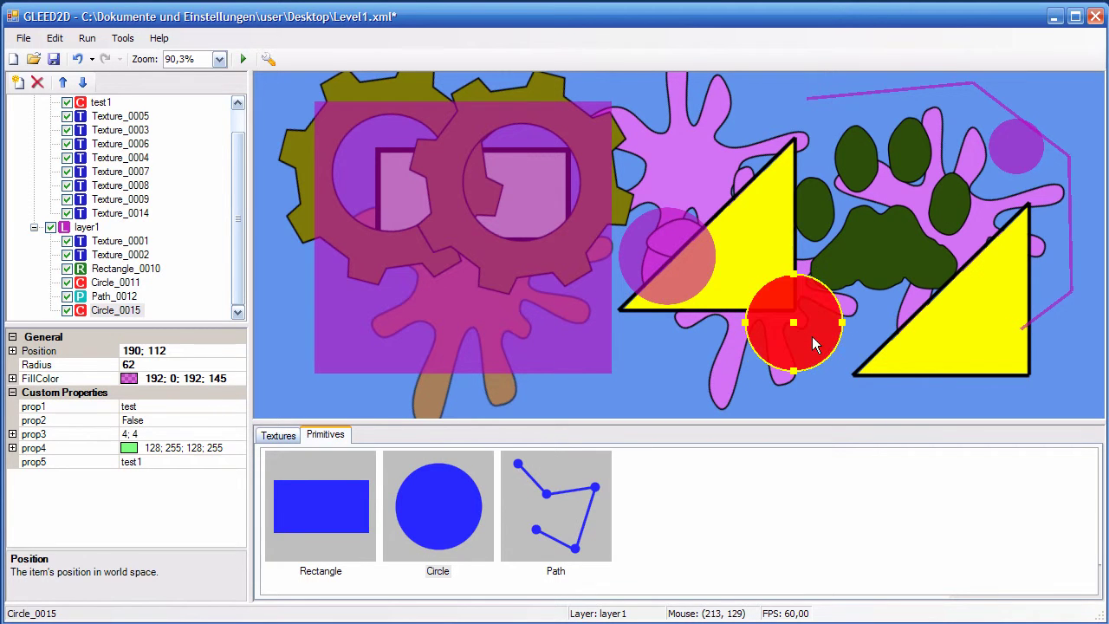
pyautogui.click(685, 279)
pyautogui.click(780, 325)
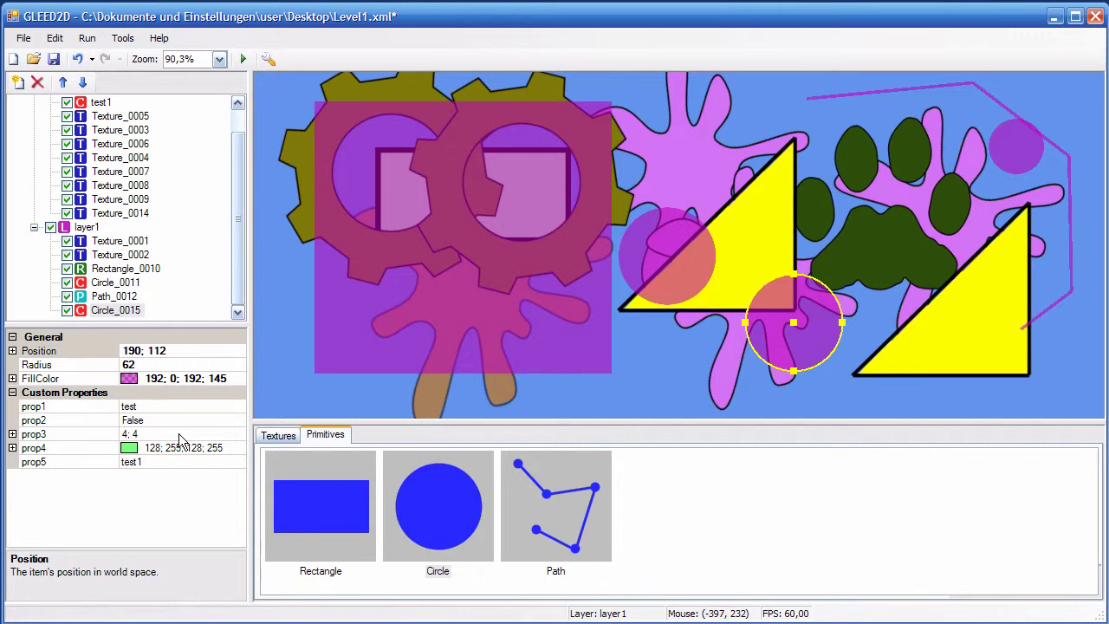
# Step: Set Circle_0015's prop1 to helloworld, prop2 to True and prop4 to blue (0; 0; 255; 255)
pyautogui.click(192, 407)
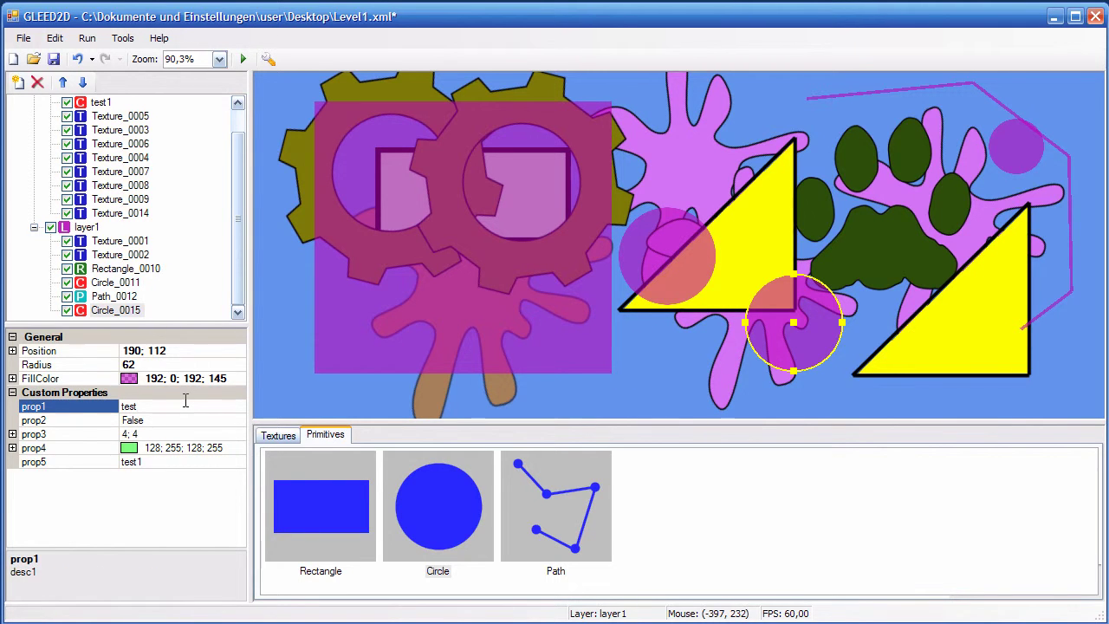
pyautogui.press('BackSpace')
pyautogui.press('BackSpace')
pyautogui.press('BackSpace')
pyautogui.write('helloworld')
pyautogui.click(185, 425)
pyautogui.click(184, 424)
pyautogui.click(213, 435)
pyautogui.click(188, 449)
pyautogui.click(237, 448)
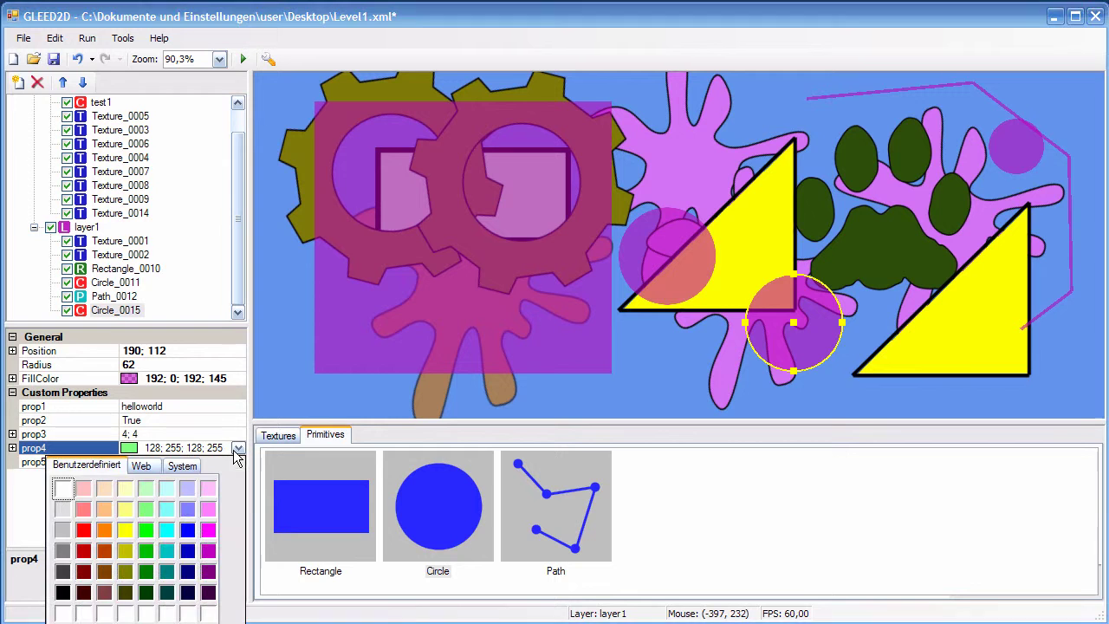
pyautogui.click(189, 531)
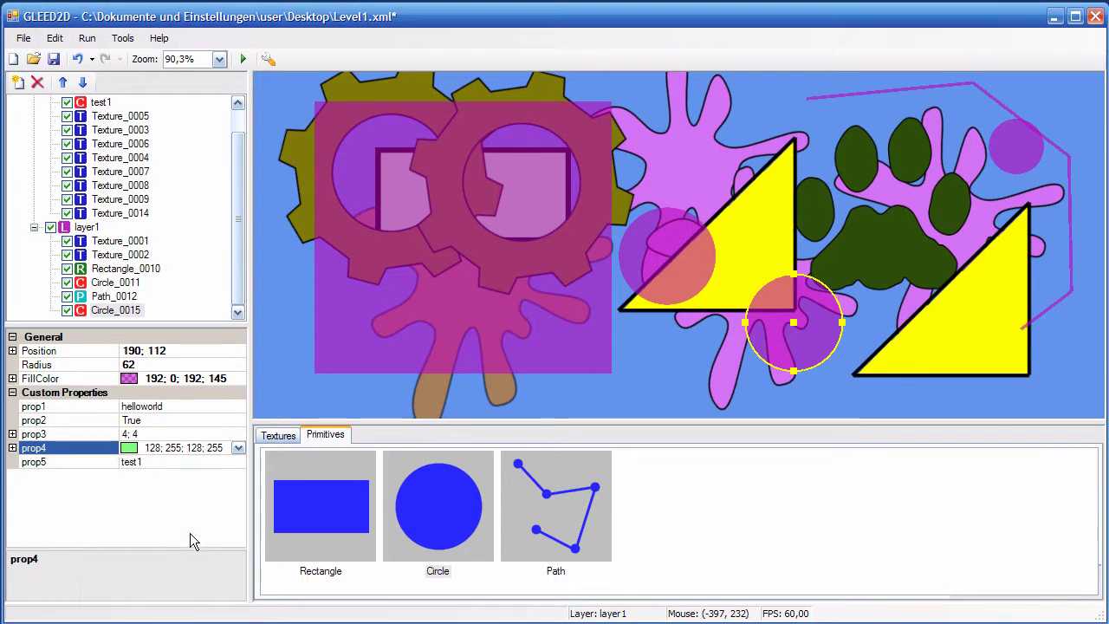
pyautogui.click(685, 269)
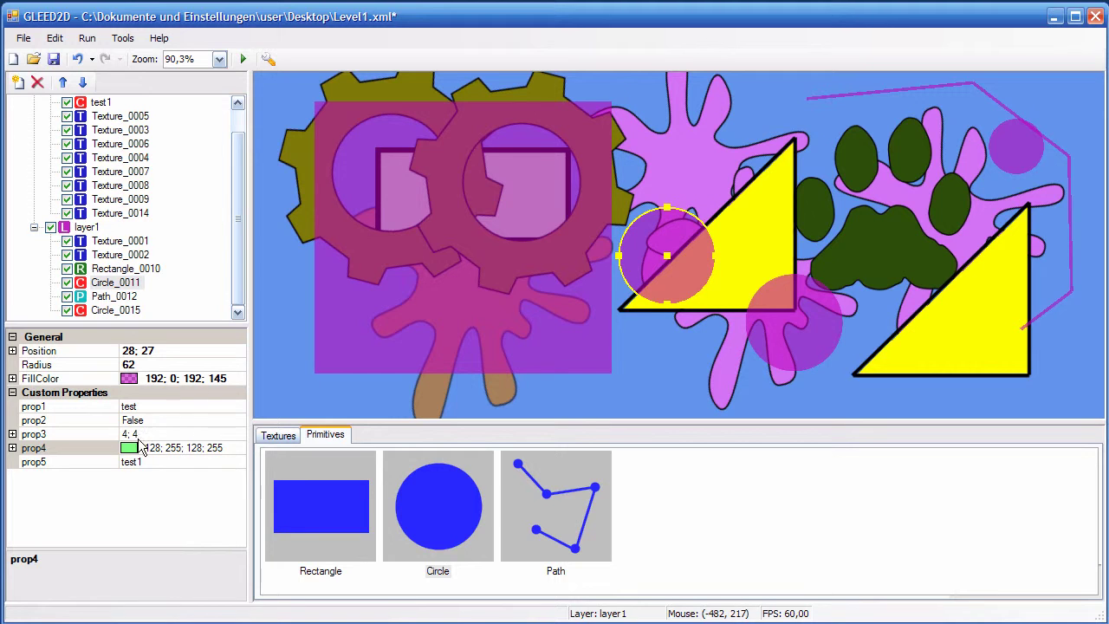
pyautogui.click(814, 332)
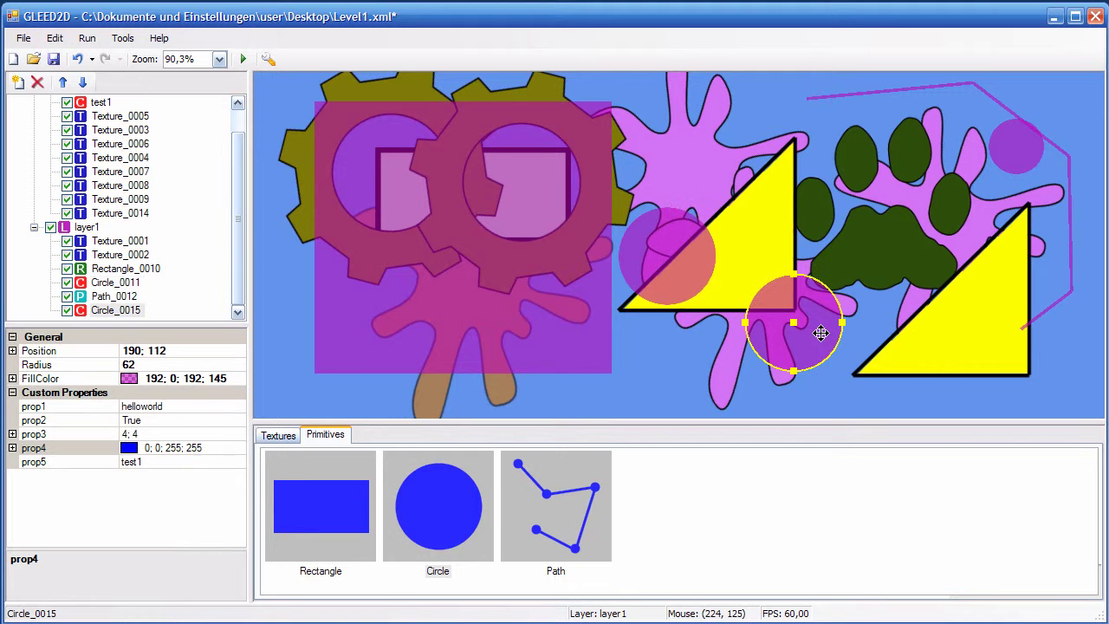
pyautogui.click(633, 248)
pyautogui.click(778, 313)
pyautogui.click(665, 271)
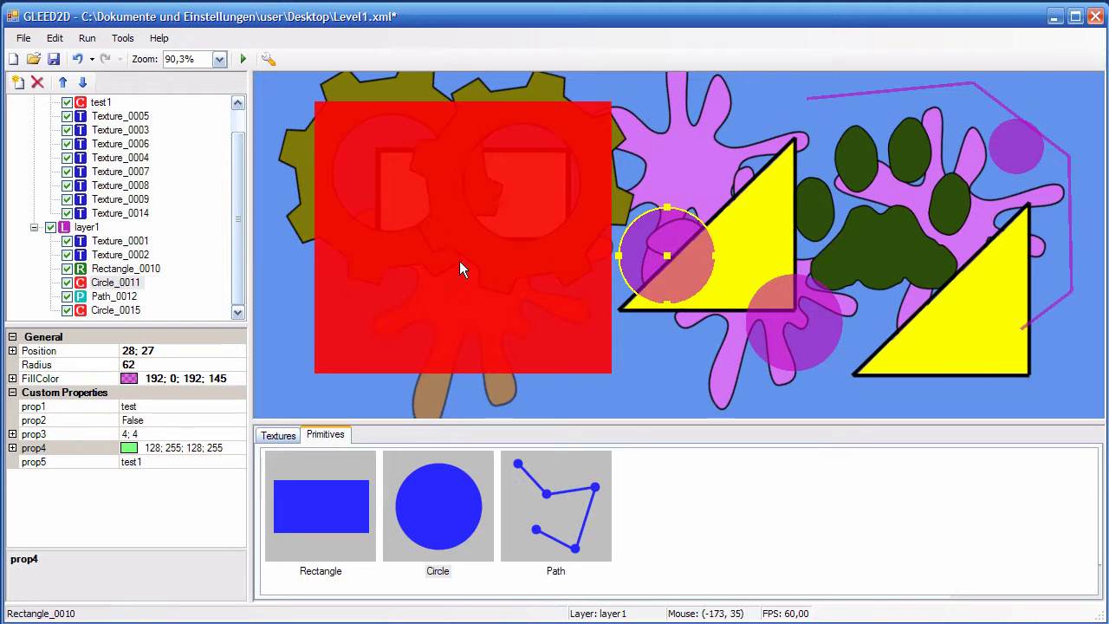
pyautogui.moveTo(241, 238); pyautogui.dragTo(246, 191)
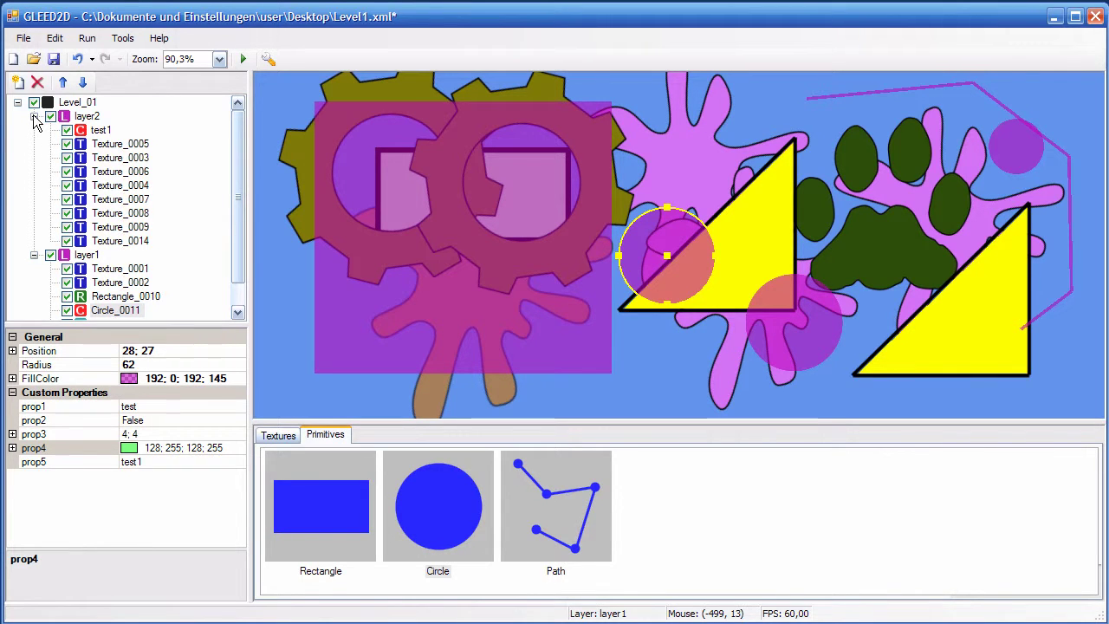
# Step: Select layer1 and expand its ScrollSpeed to show X and Y, both 1
pyautogui.click(87, 116)
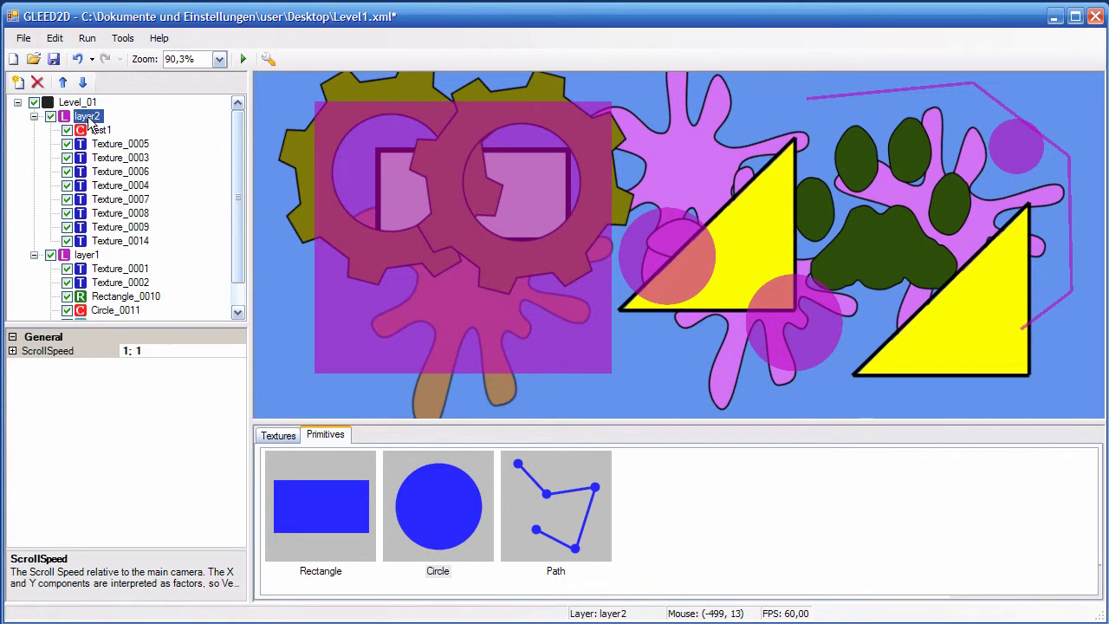
pyautogui.click(87, 257)
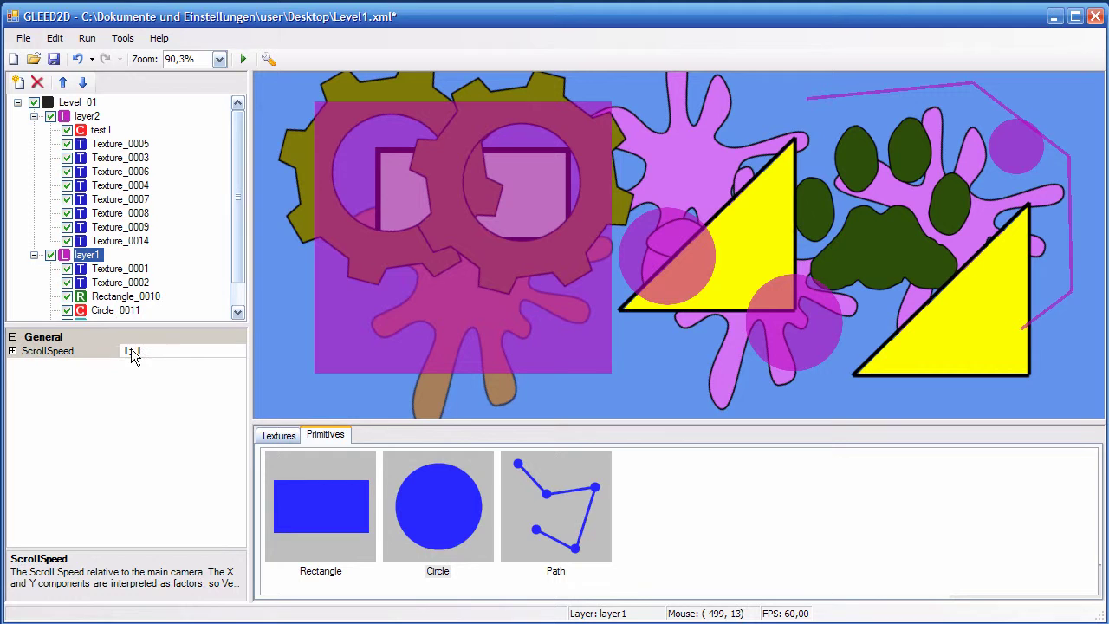
pyautogui.click(13, 351)
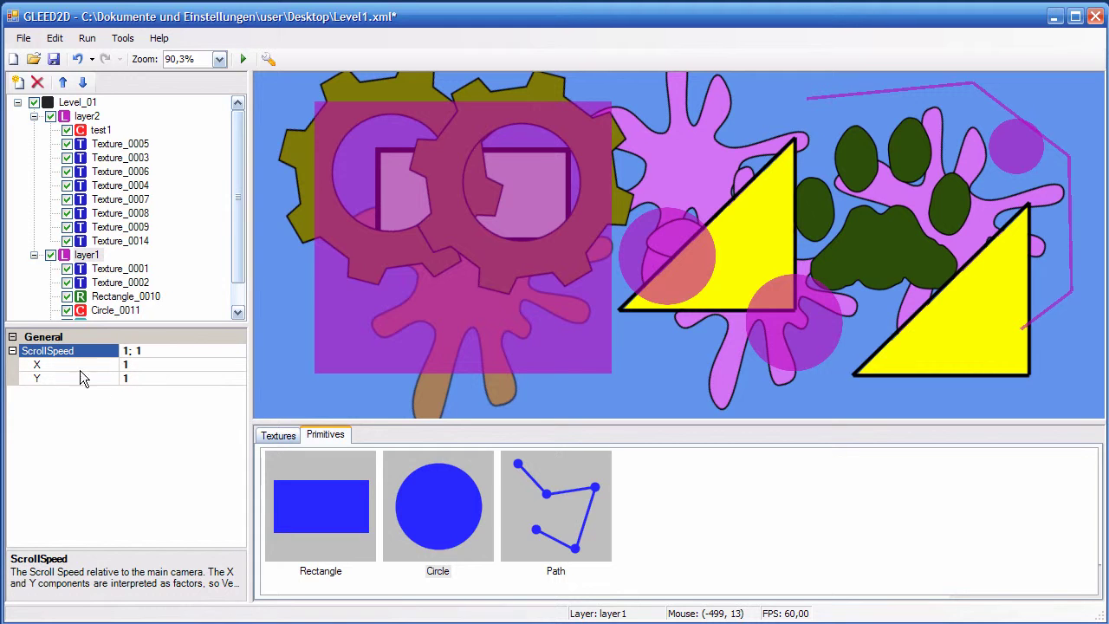
pyautogui.click(13, 352)
pyautogui.click(13, 352)
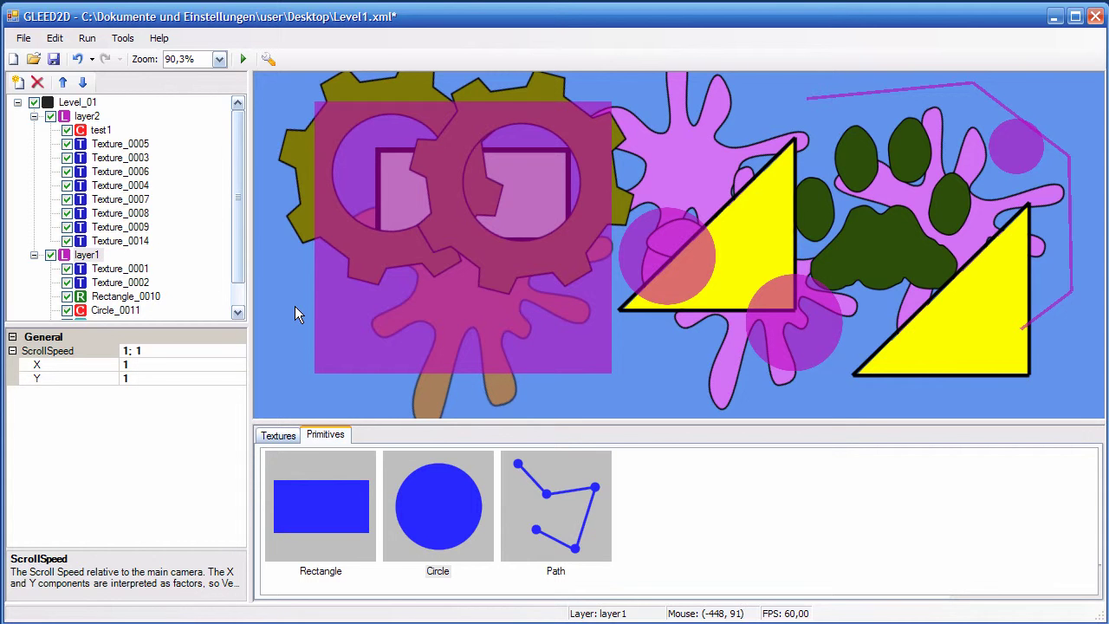
pyautogui.press('d')
pyautogui.press('a')
pyautogui.press('d')
pyautogui.press('w')
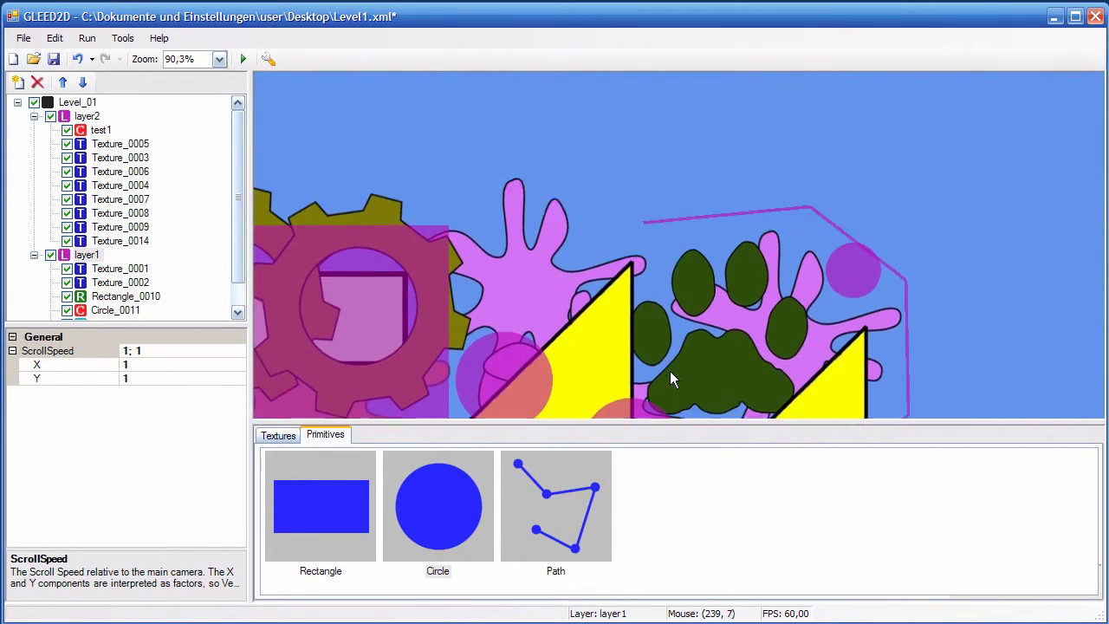
pyautogui.press('s')
pyautogui.press('w')
pyautogui.press('s')
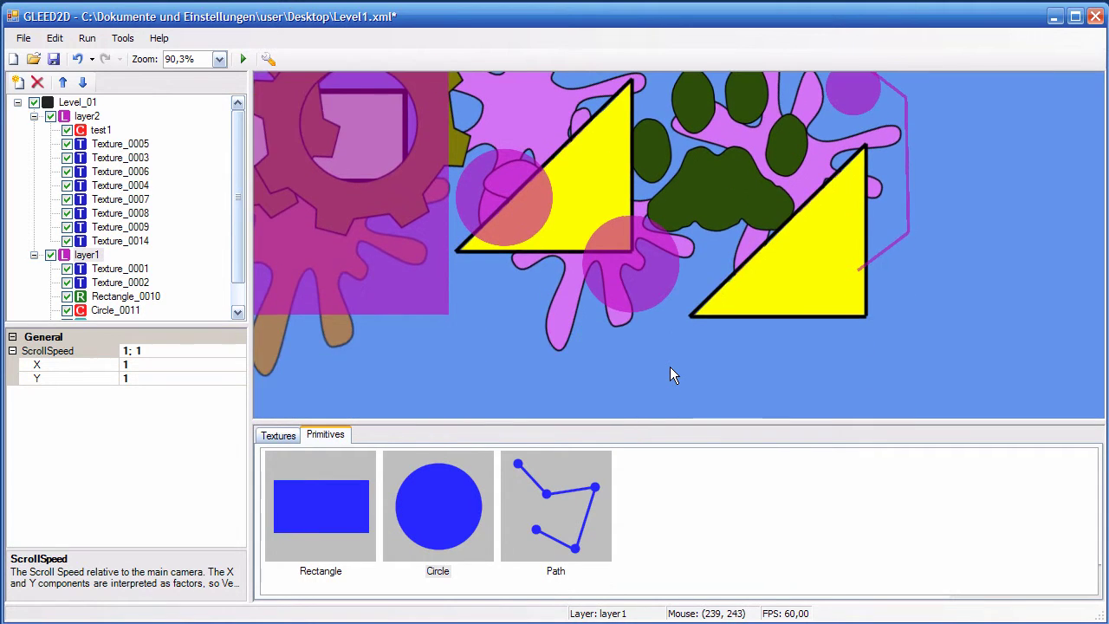
pyautogui.press('a')
pyautogui.press('w')
pyautogui.press('s')
pyautogui.press('d')
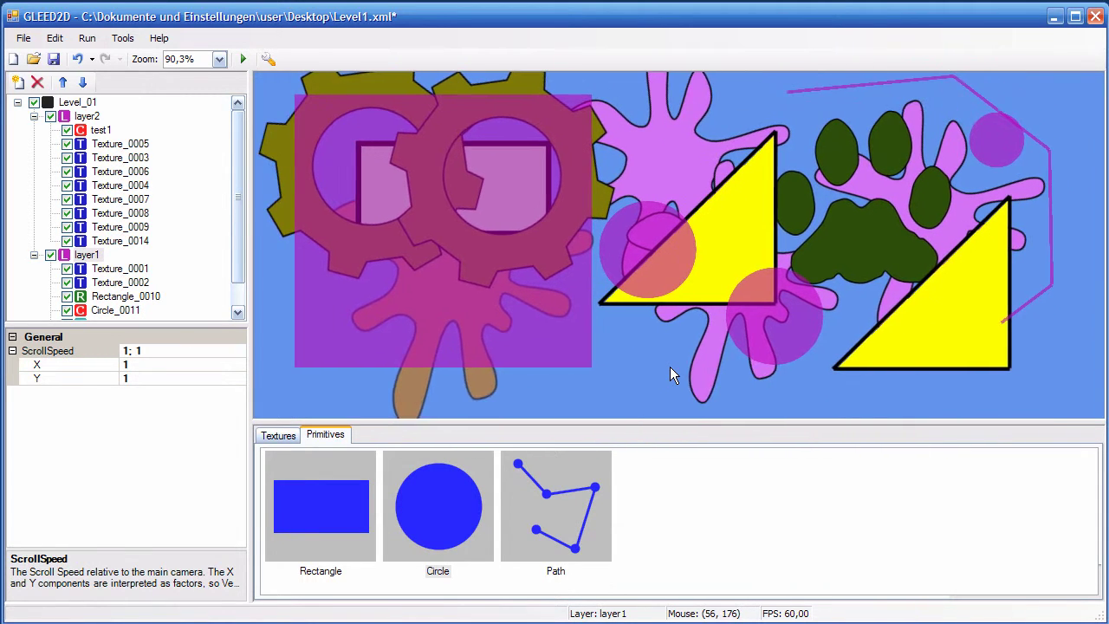
pyautogui.press('w')
pyautogui.press('s')
pyautogui.press('w')
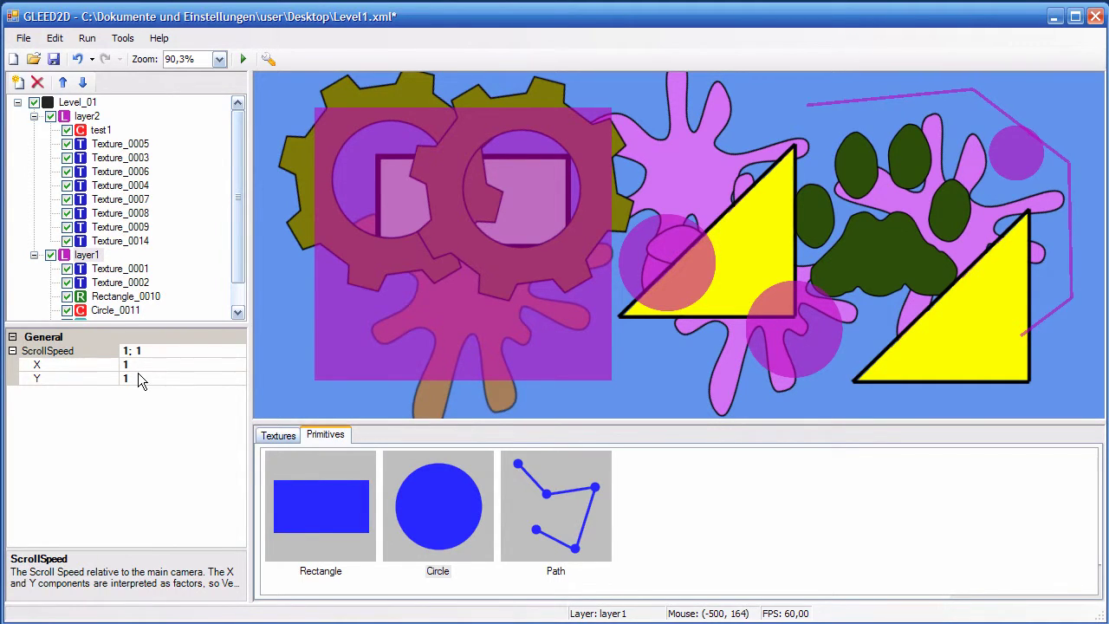
# Step: Select layer2 and set its ScrollSpeed X and Y values both to 0,6
pyautogui.click(87, 117)
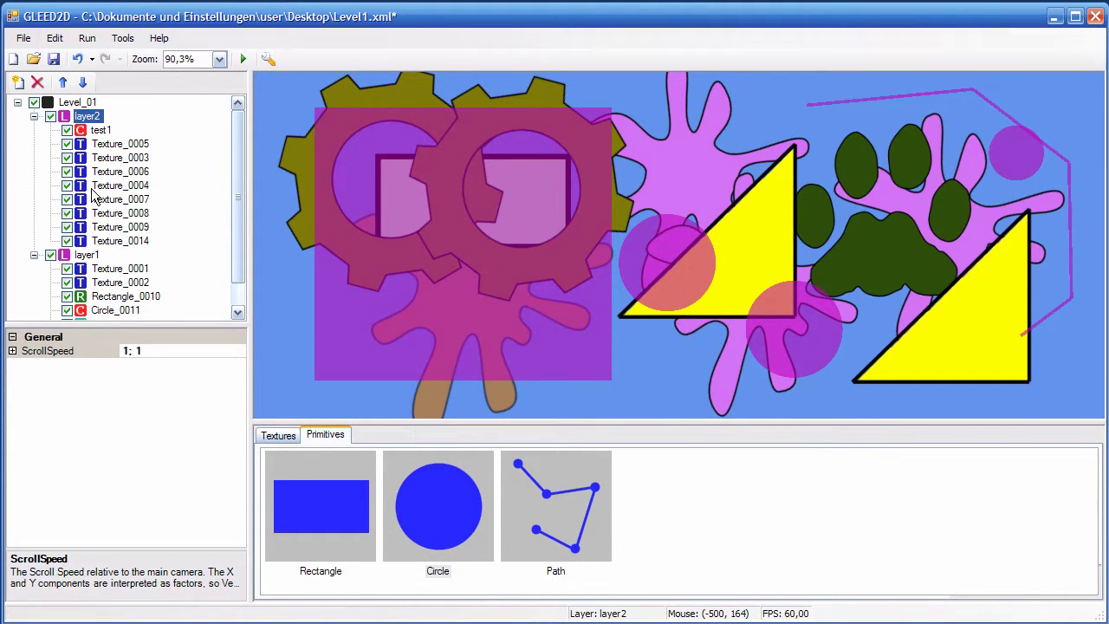
pyautogui.click(12, 351)
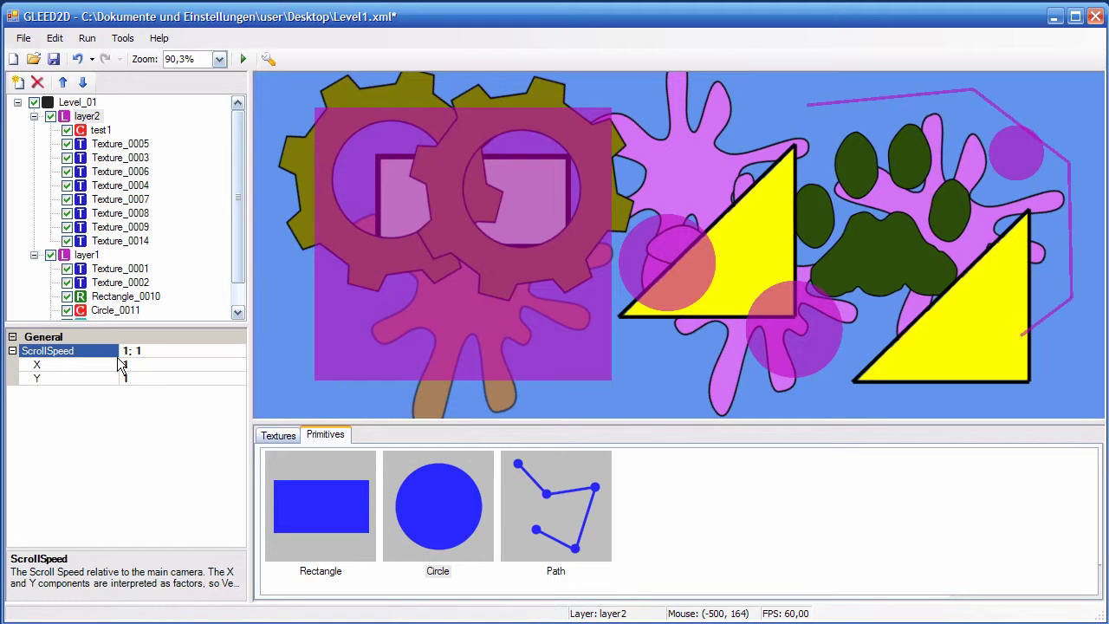
pyautogui.click(130, 364)
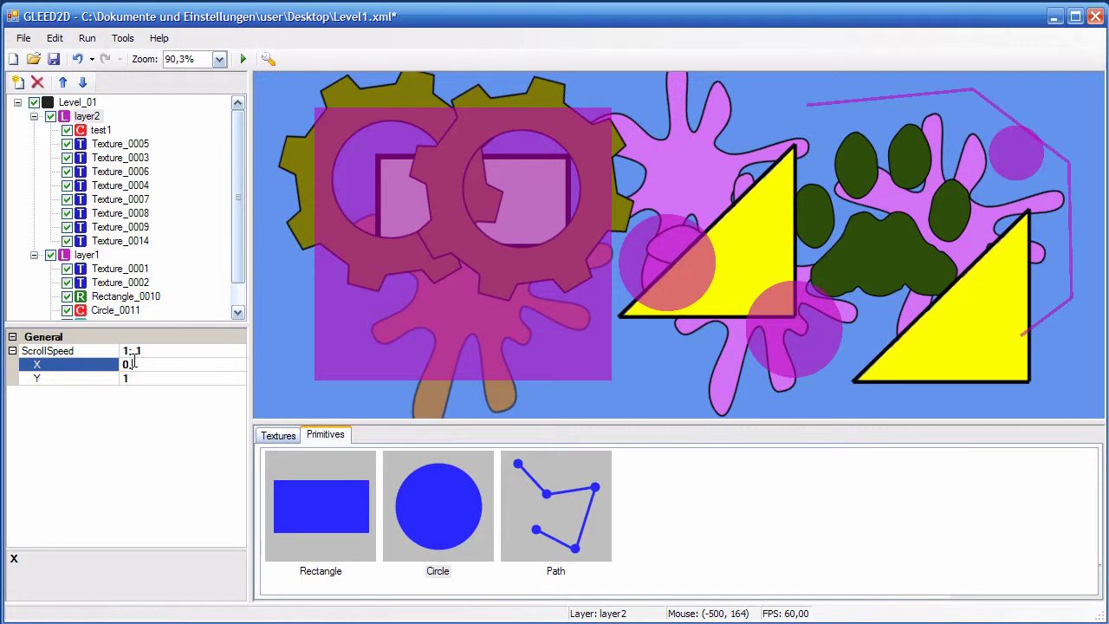
pyautogui.write('0,6')
pyautogui.press('Return')
pyautogui.press('Down')
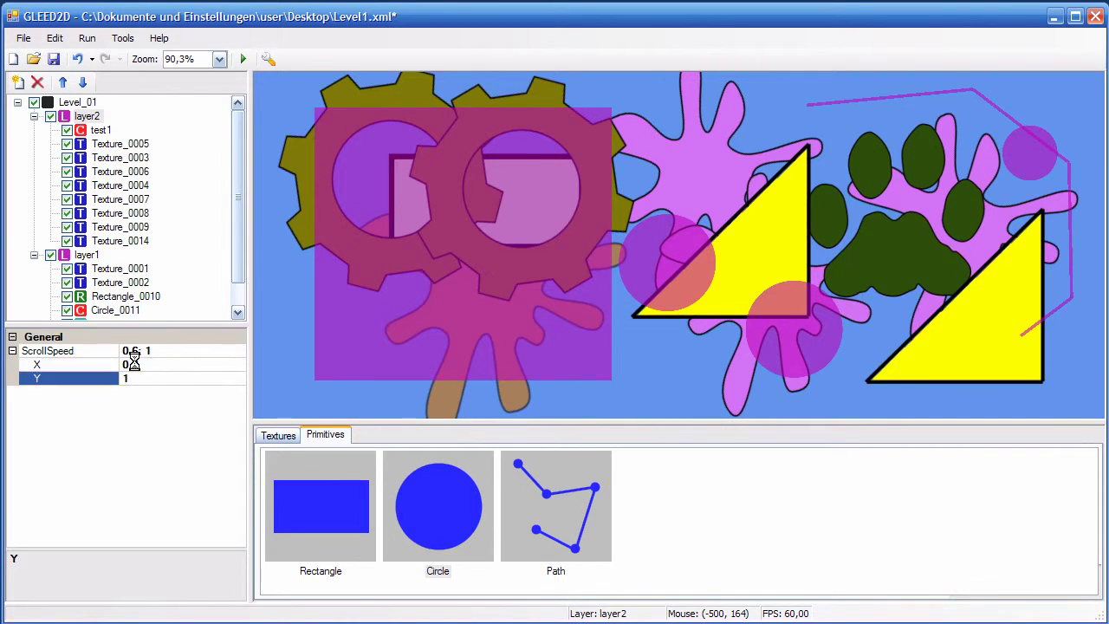
pyautogui.write('0,6')
pyautogui.press('Return')
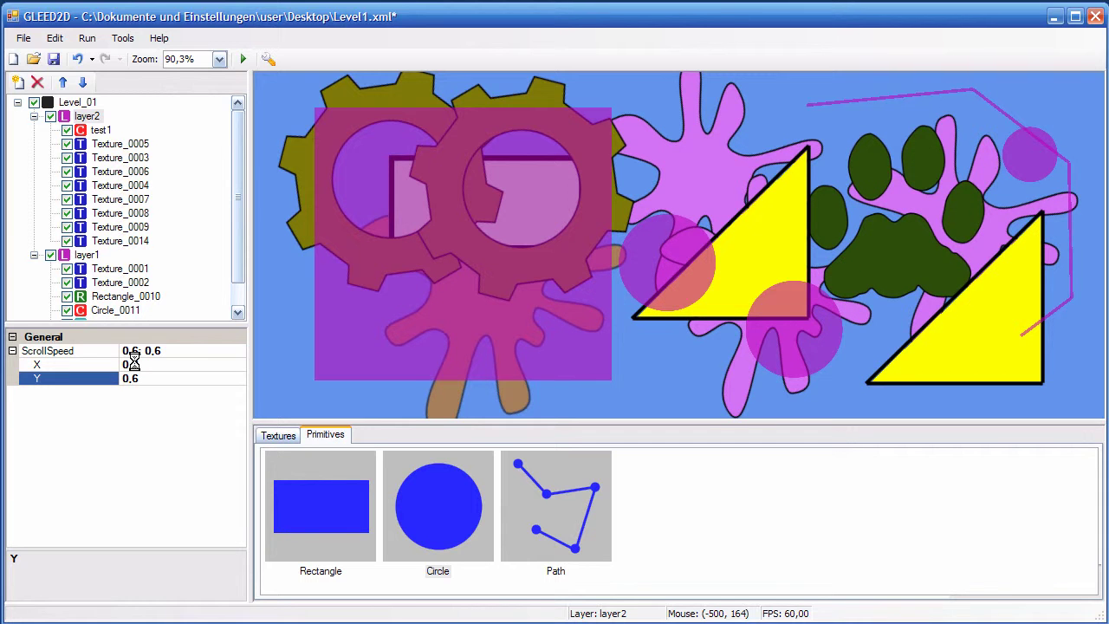
pyautogui.press('Right')
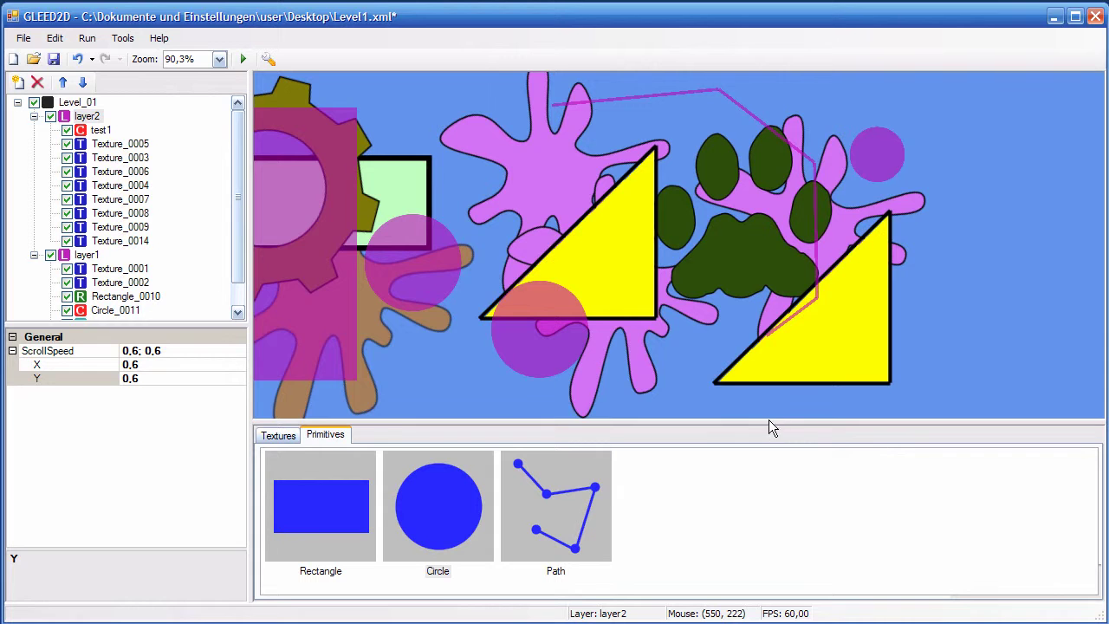
pyautogui.press('Left')
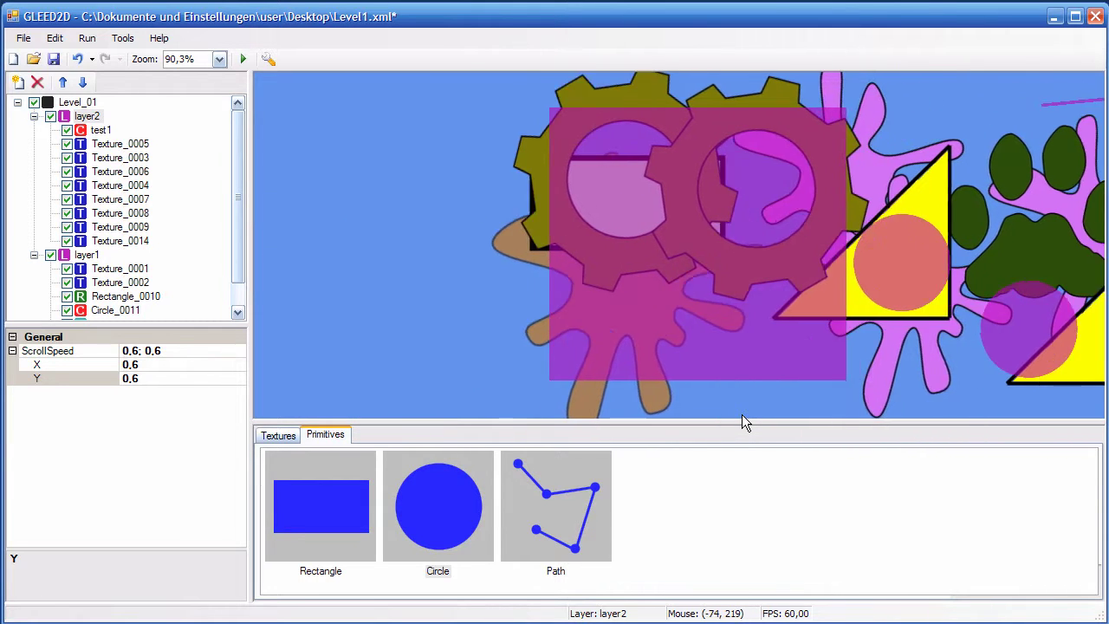
pyautogui.press('Right')
pyautogui.press('Left')
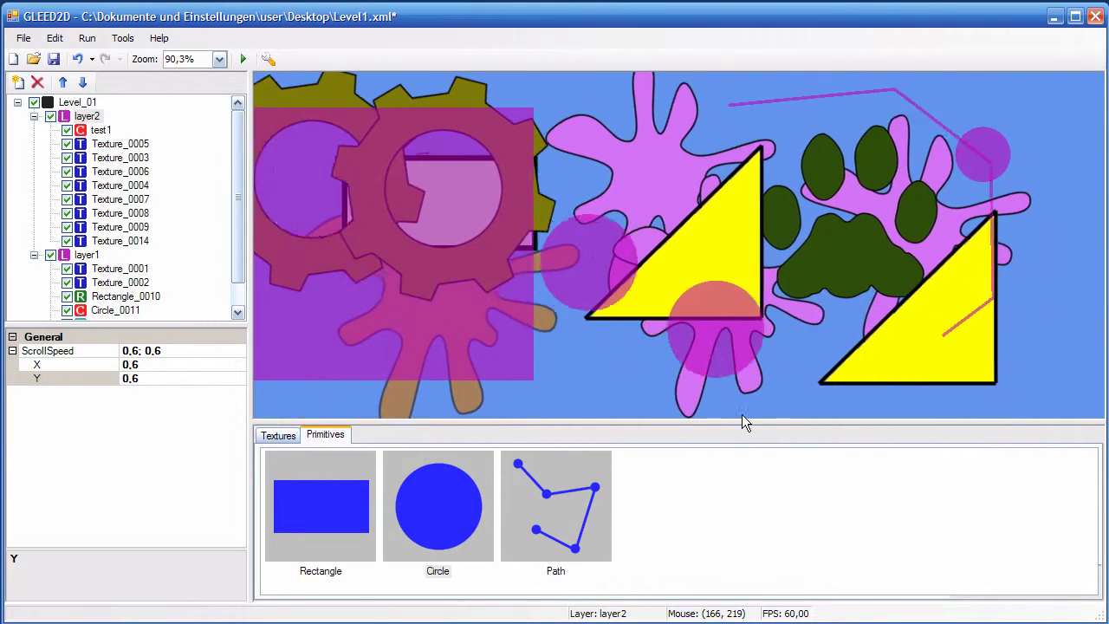
pyautogui.press('Left')
pyautogui.press('Right')
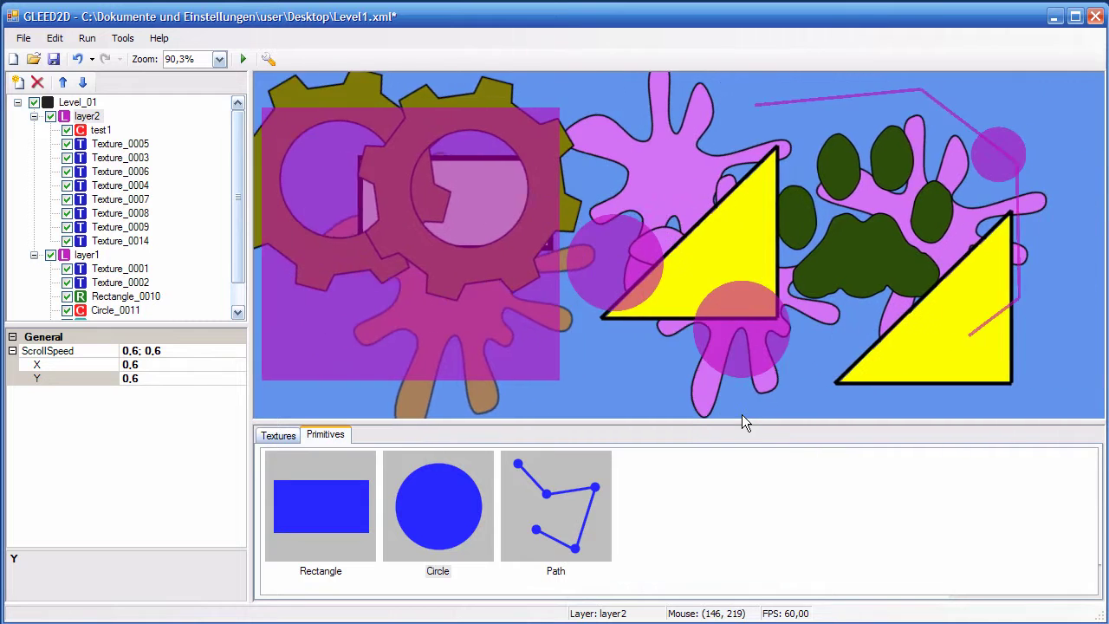
pyautogui.press('Left')
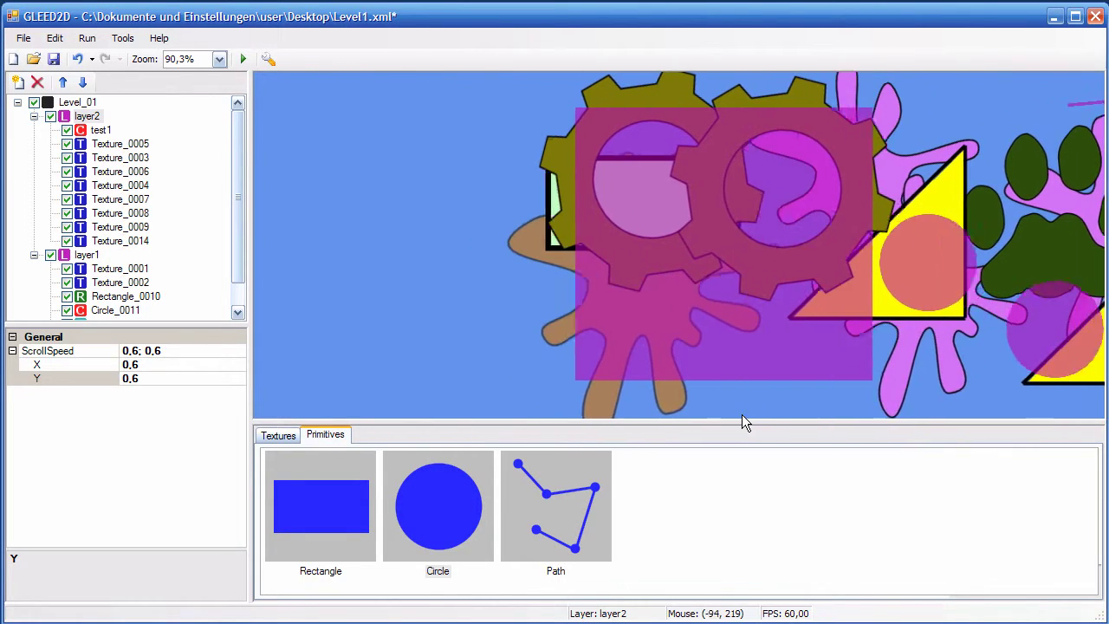
pyautogui.press('Right')
pyautogui.press('Left')
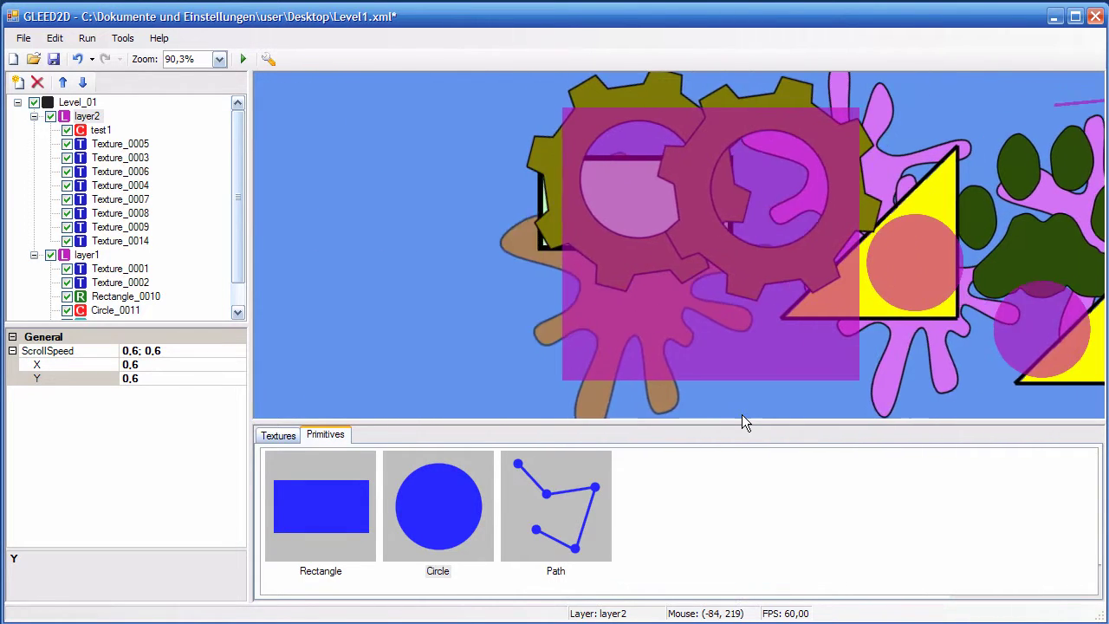
pyautogui.press('Right')
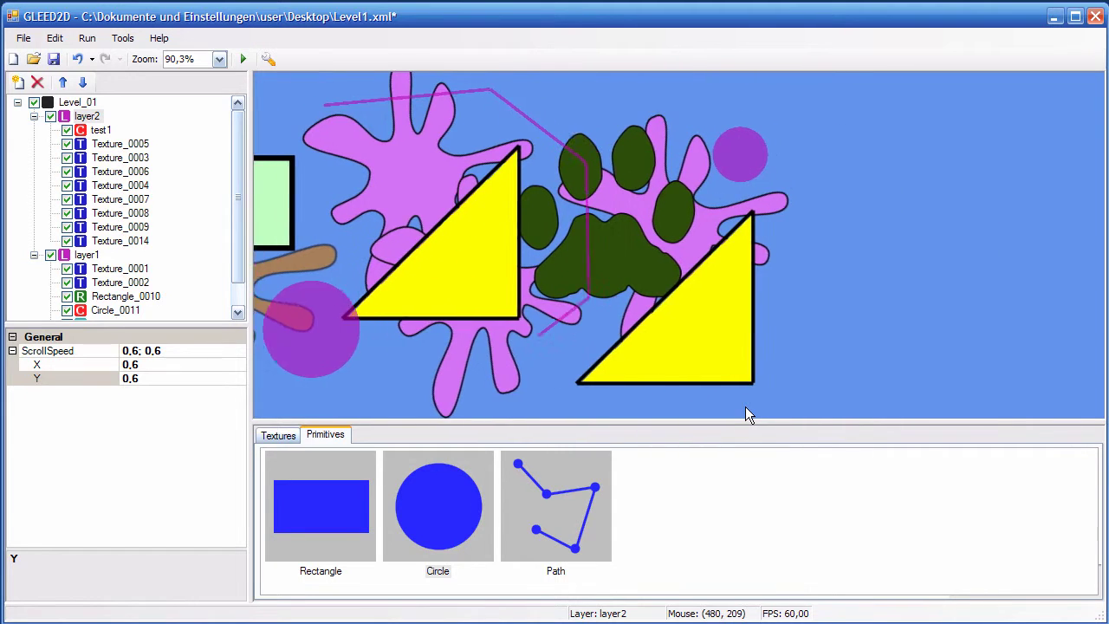
pyautogui.press('Left')
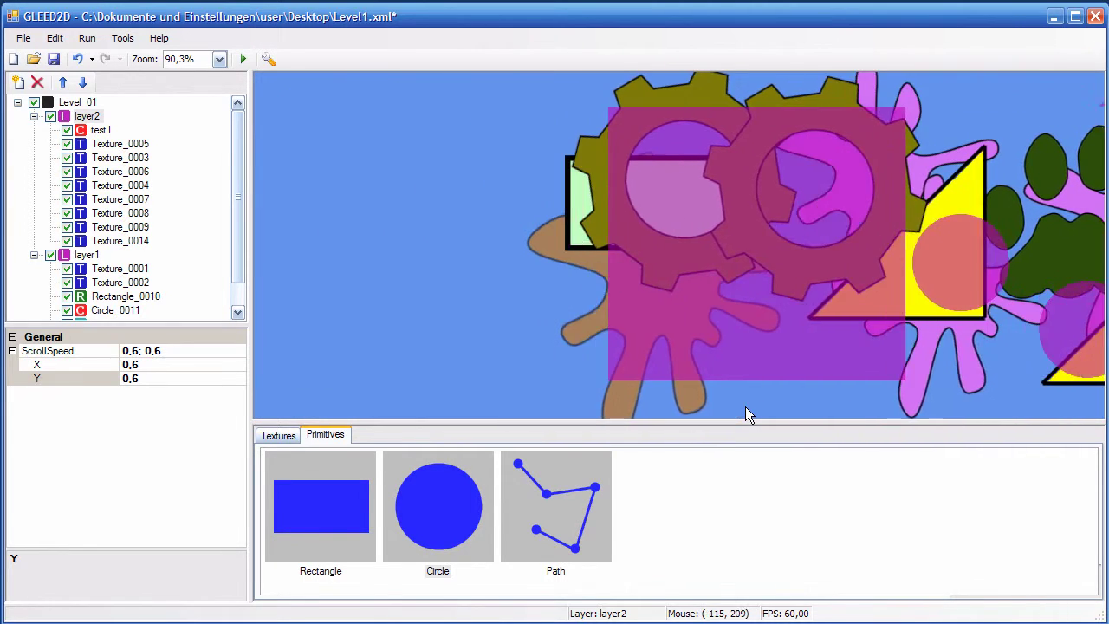
pyautogui.press('Up')
pyautogui.press('Down')
pyautogui.press('Right')
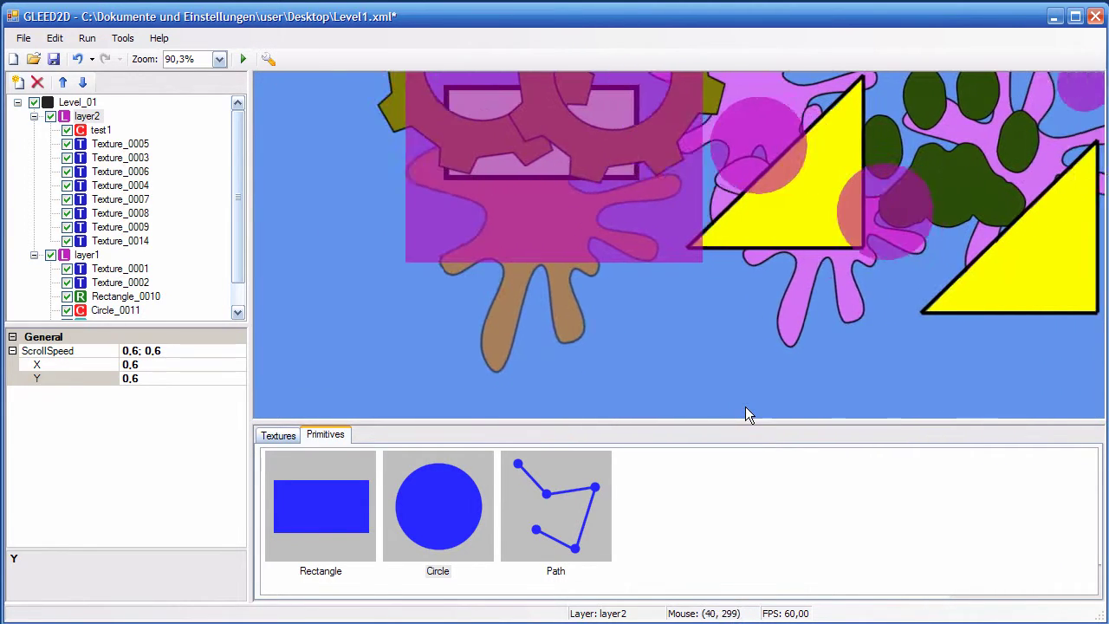
pyautogui.press('Up')
pyautogui.press('Left')
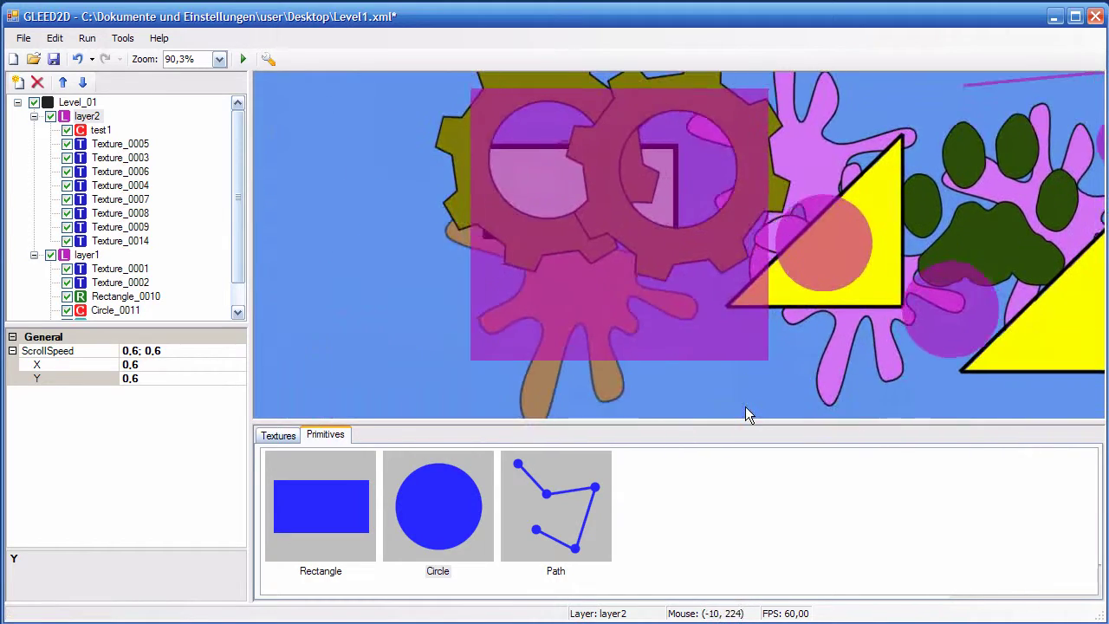
pyautogui.press('Right')
pyautogui.press('Up')
pyautogui.press('Left')
pyautogui.press('Down')
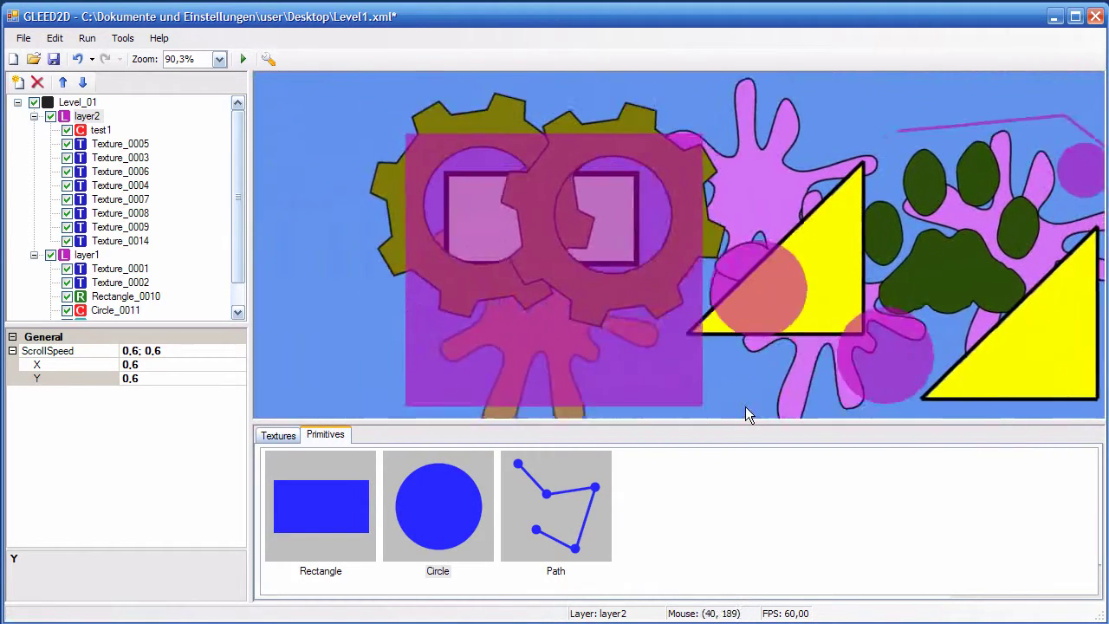
pyautogui.press('Left')
pyautogui.press('Up')
pyautogui.press('Right')
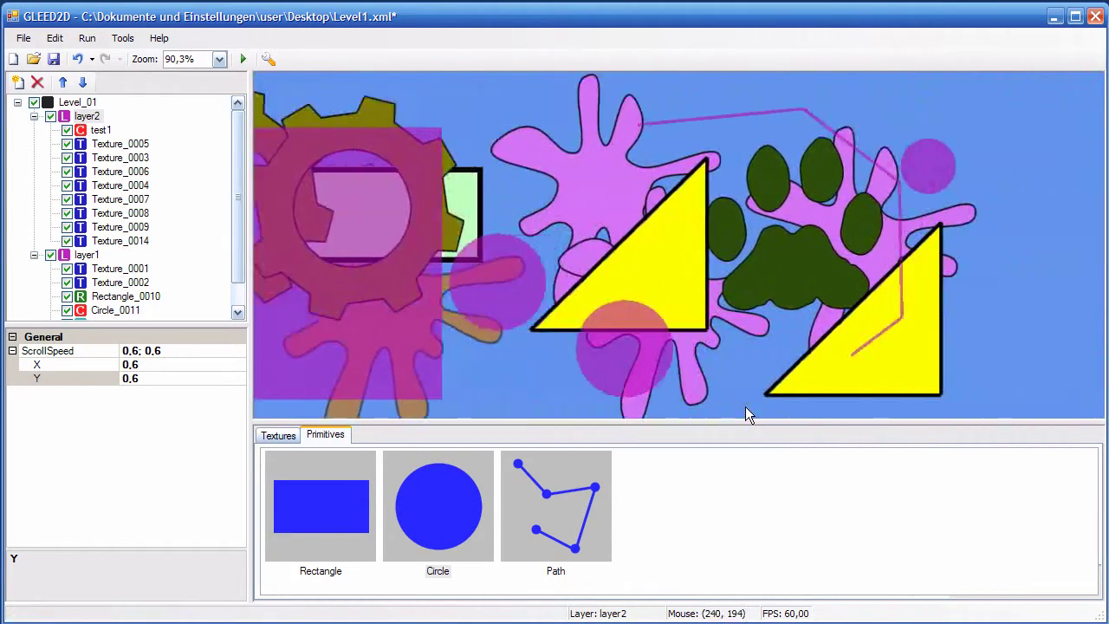
pyautogui.press('Left')
pyautogui.press('Right')
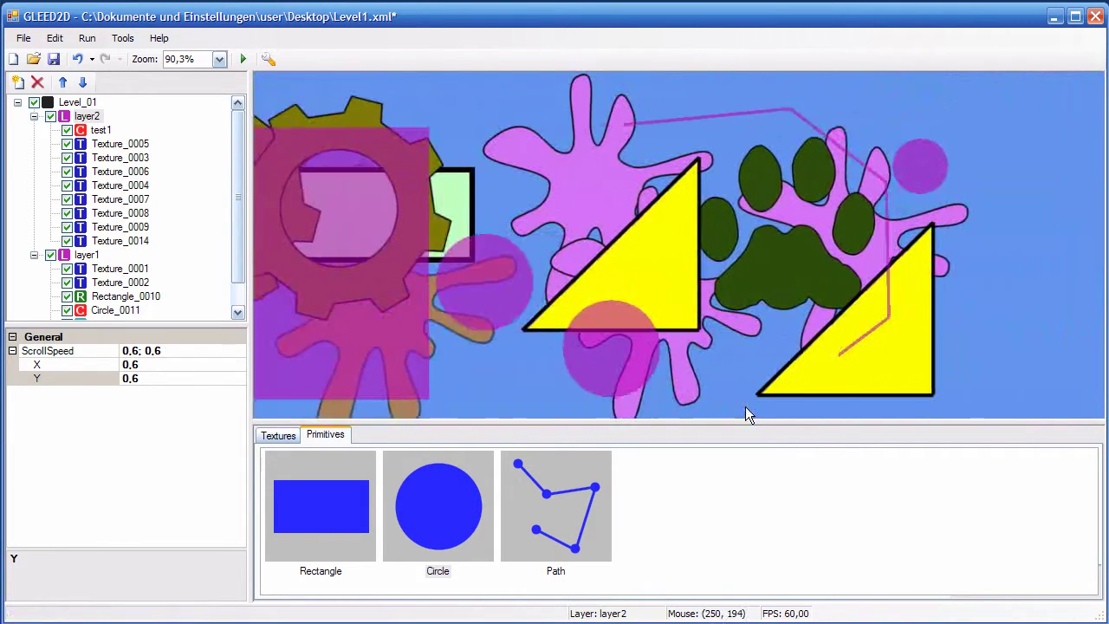
pyautogui.press('Right')
pyautogui.press('Left')
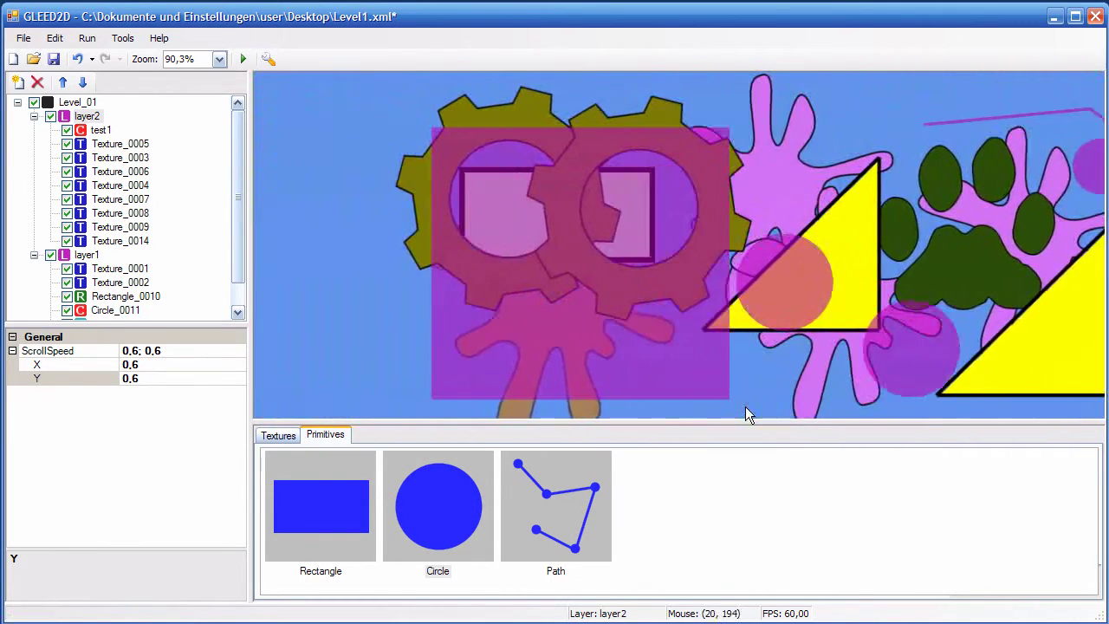
pyautogui.press('Left')
pyautogui.press('Right')
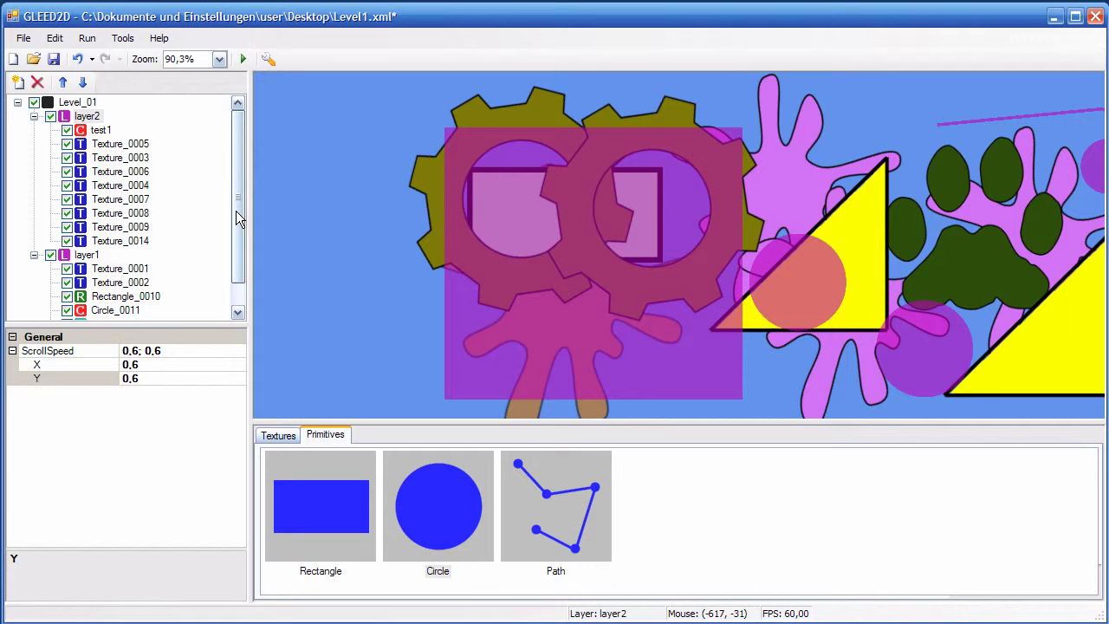
pyautogui.moveTo(239, 218); pyautogui.dragTo(254, 168)
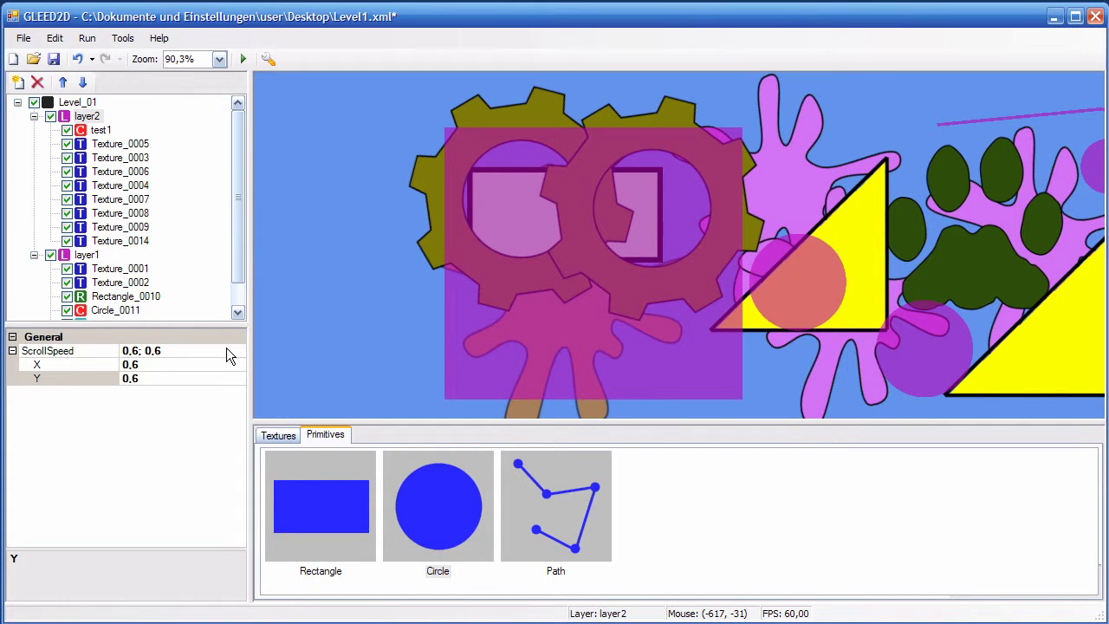